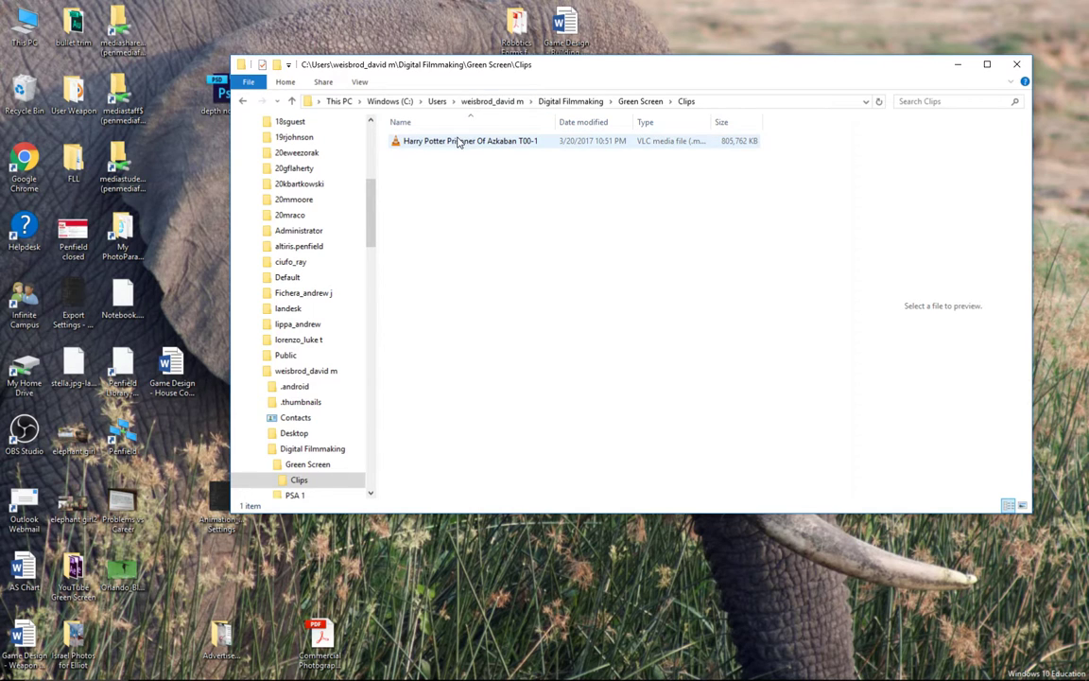
Play the Harry Potter film in VLC, scrub around 12:58, pause it, and close the player.
double_click(434, 142)
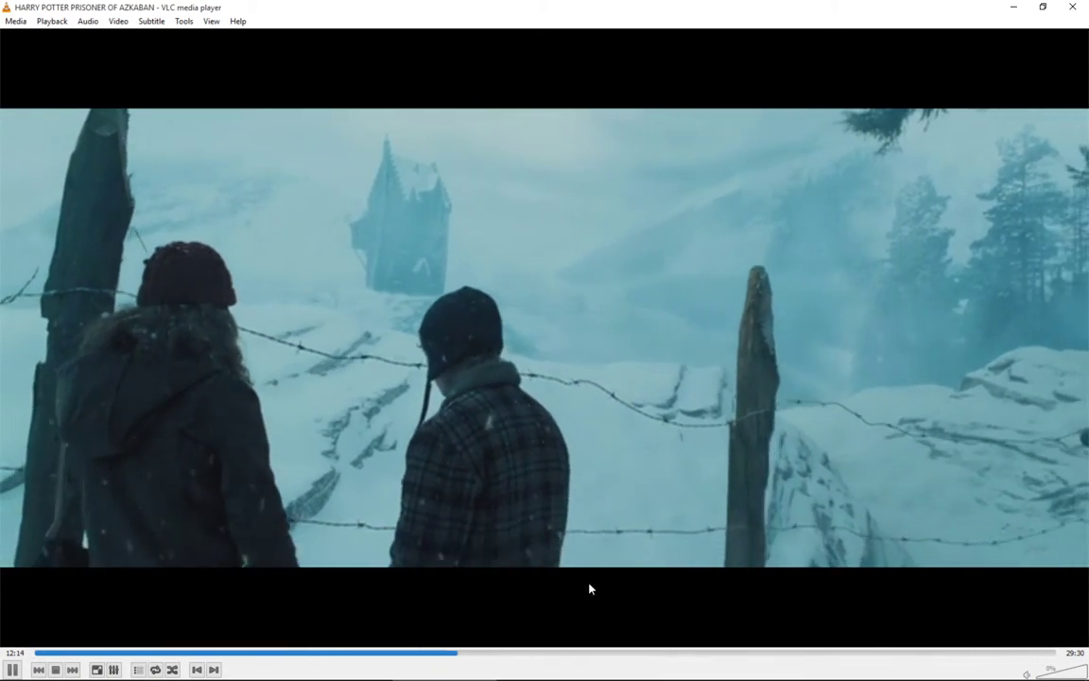
click(479, 654)
mouse_move(479, 654)
mouse_down()
mouse_move(462, 654)
mouse_move(478, 652)
mouse_up()
key(space)
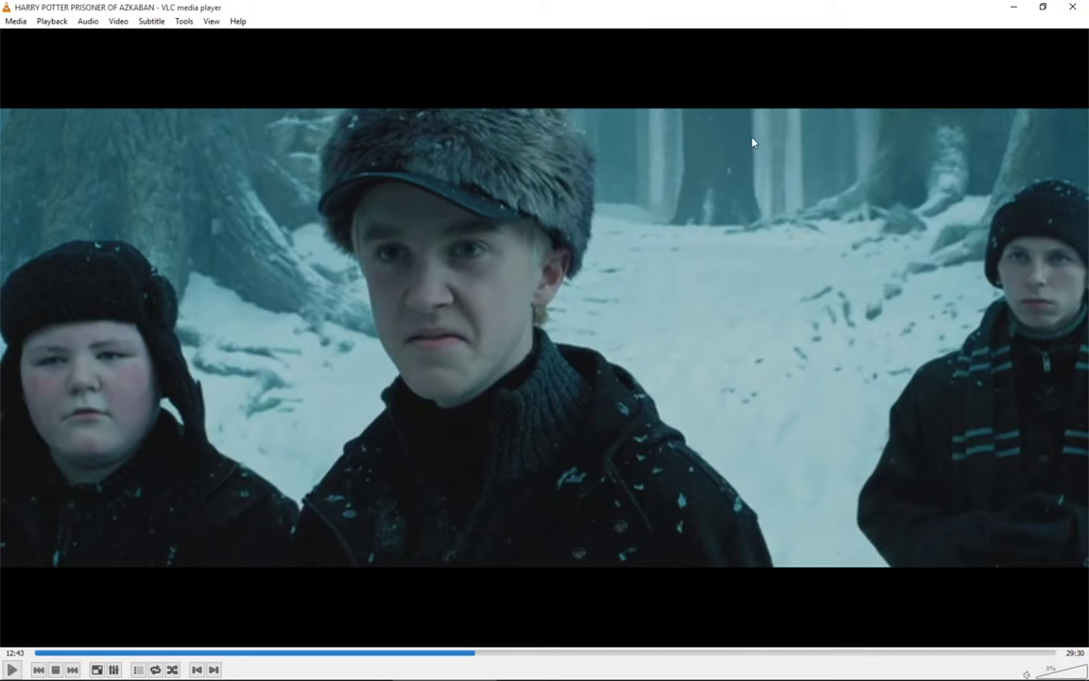
click(1078, 8)
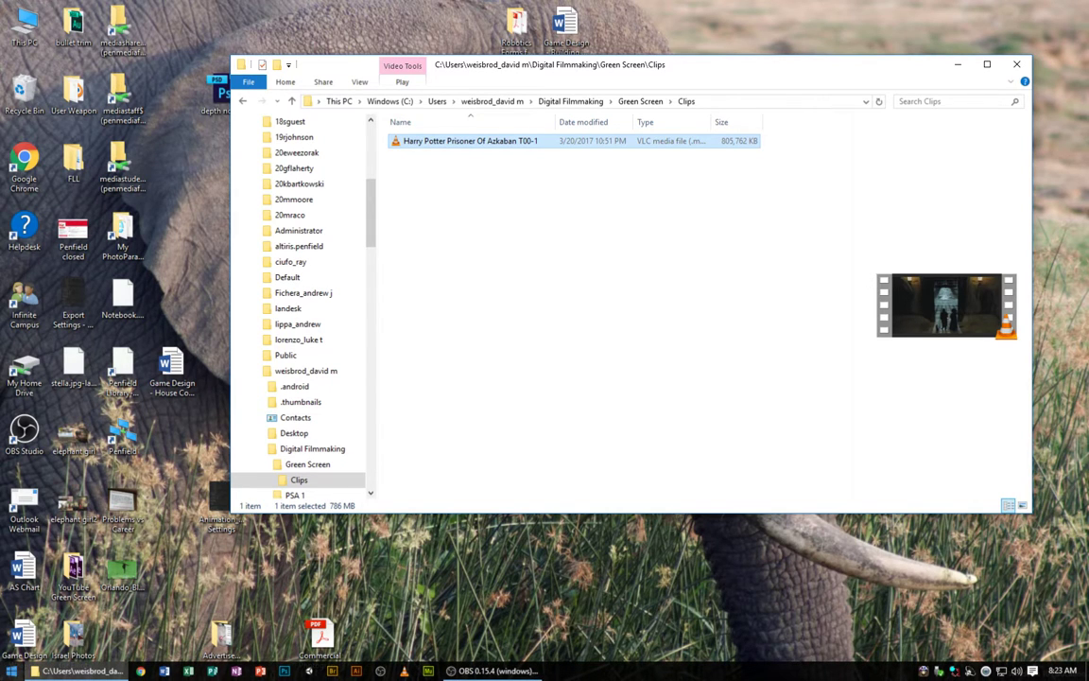
Launch Adobe Premiere Pro CC 2015.3 from the Start menu's All apps list.
click(10, 670)
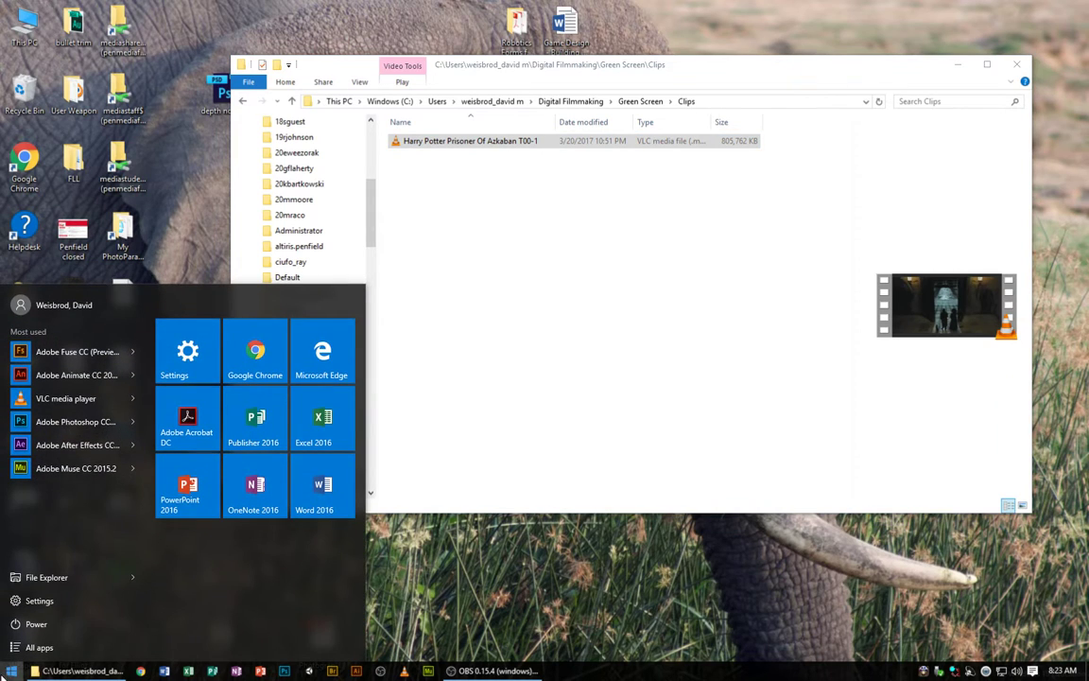
click(39, 647)
scroll(62, 515, down, 2)
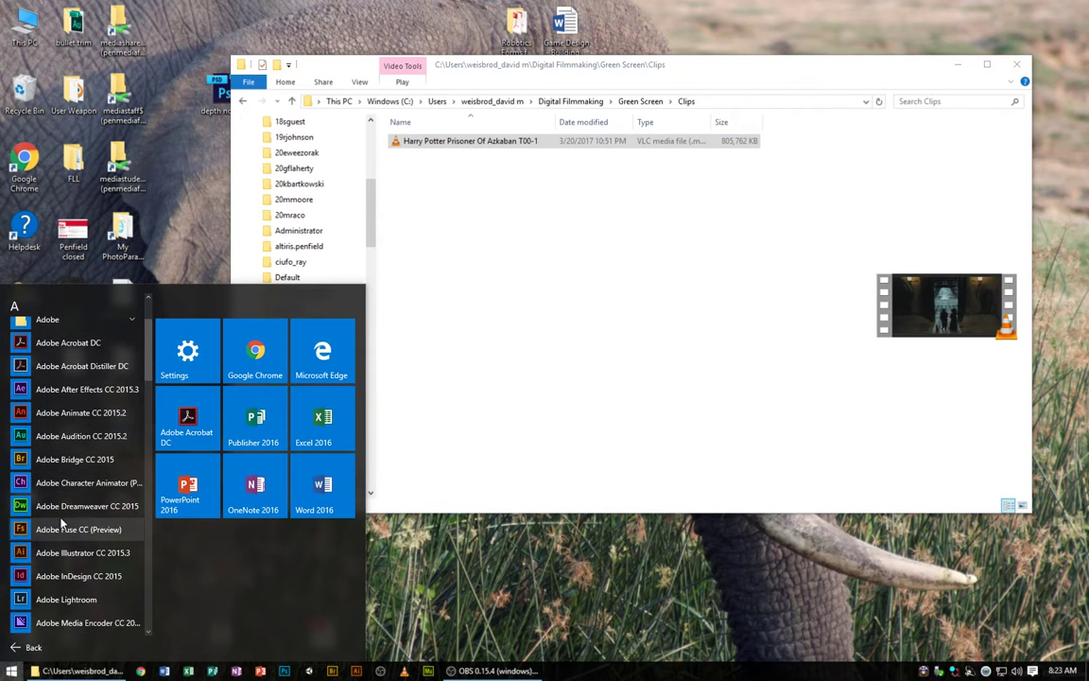
scroll(47, 572, down, 2)
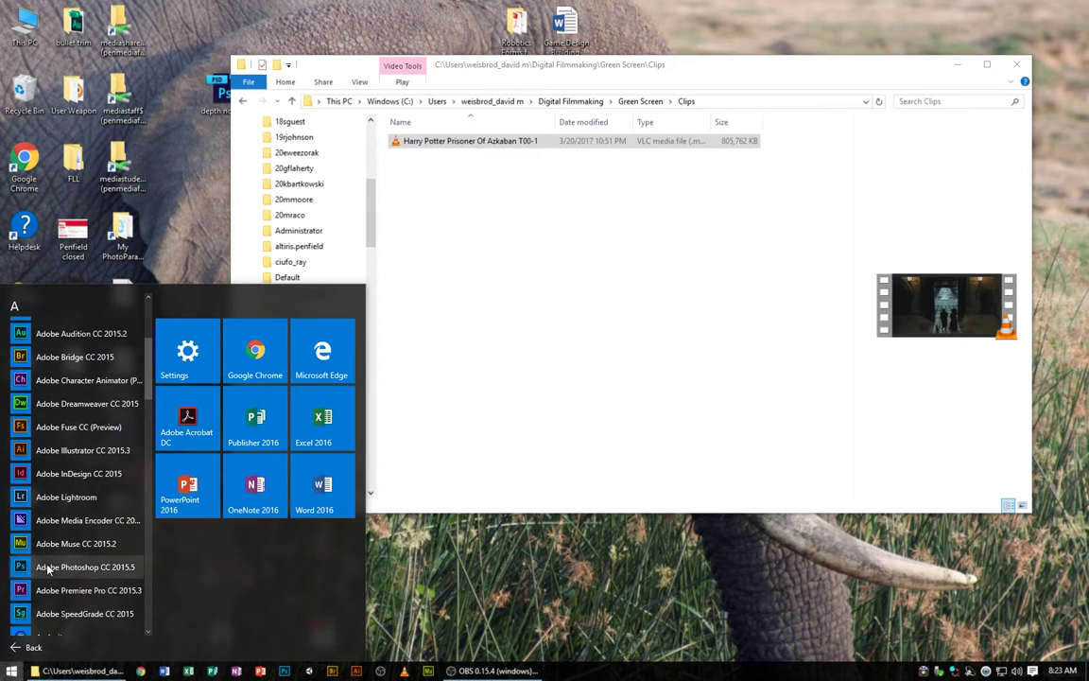
click(52, 591)
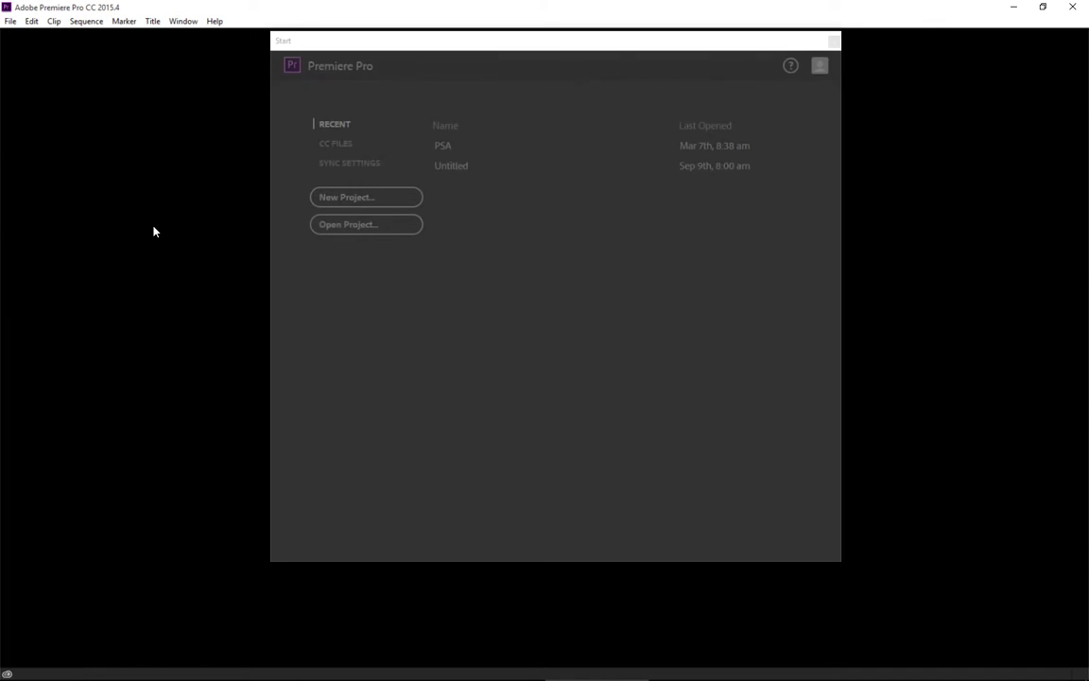
Create a new project named 'Green Screen' located in Digital Filmmaking\Green Screen.
click(341, 197)
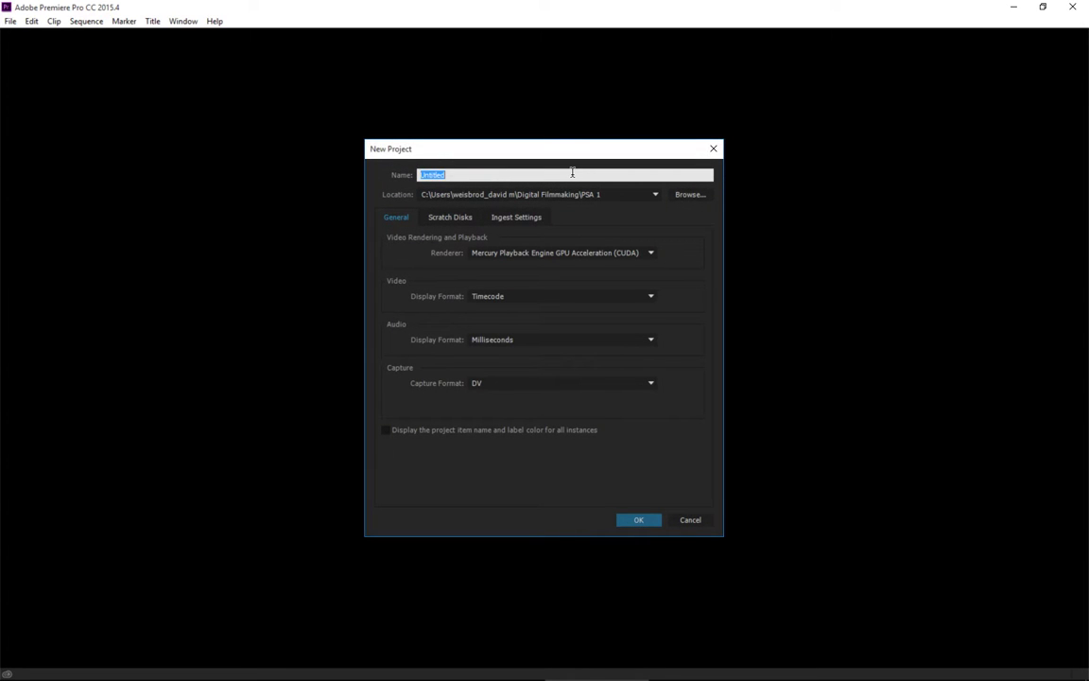
text(G)
text(creen)
click(683, 194)
click(560, 178)
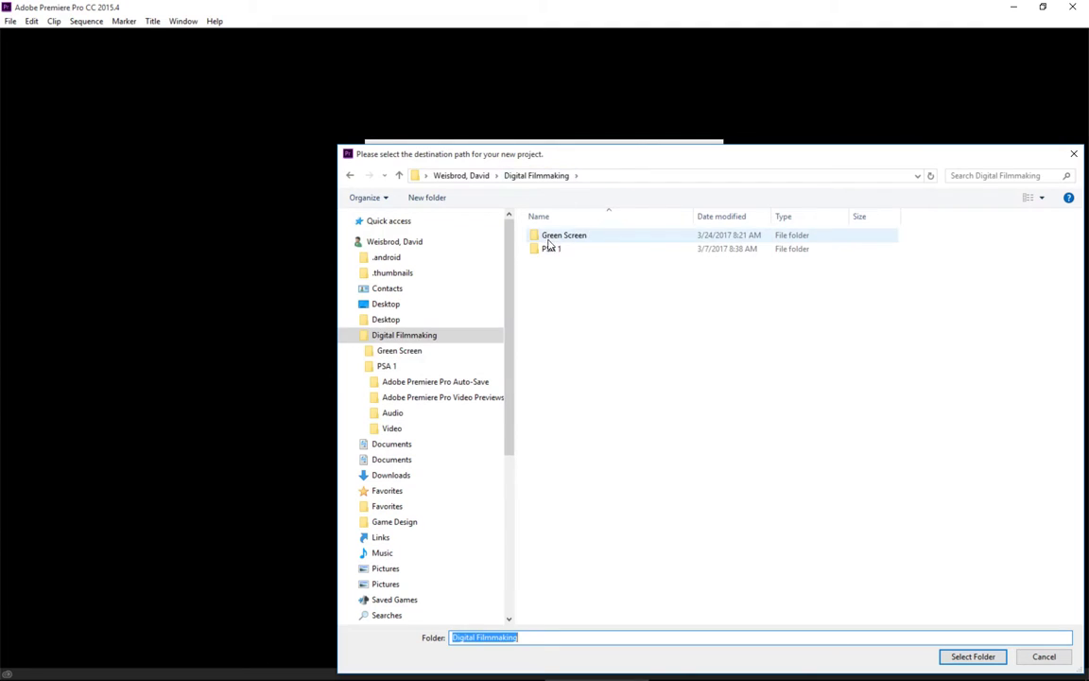
double_click(548, 236)
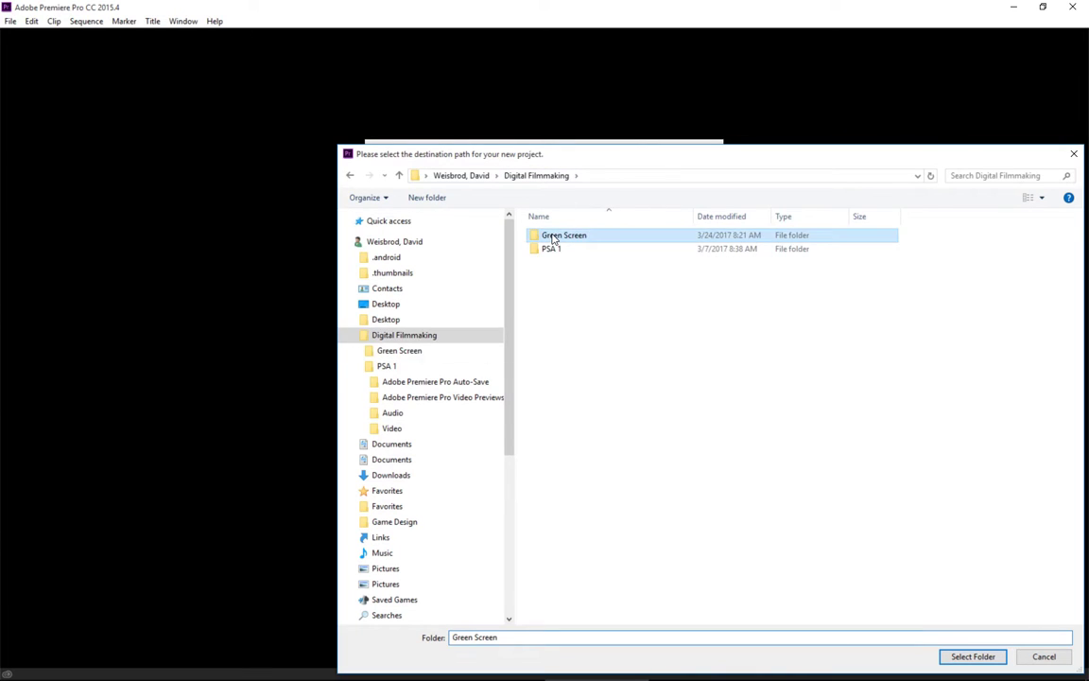
click(973, 656)
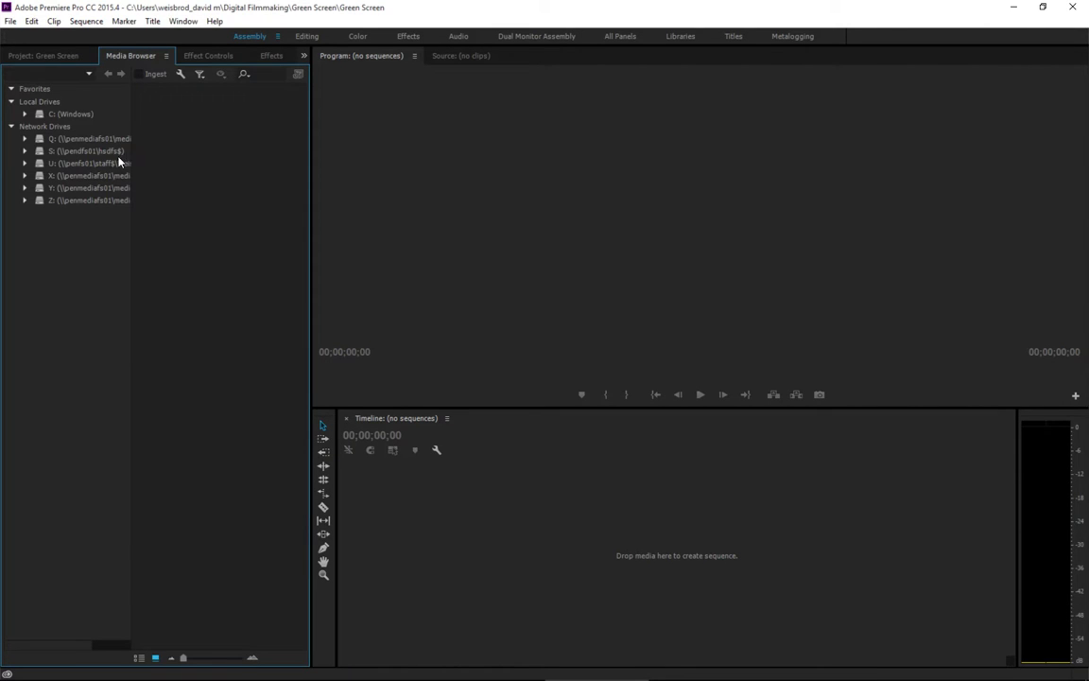
In Media Browser, open Digital Filmmaking\Green Screen\Clips and drag the Harry Potter Prisoner Of Azkaban clip onto the timeline.
click(89, 116)
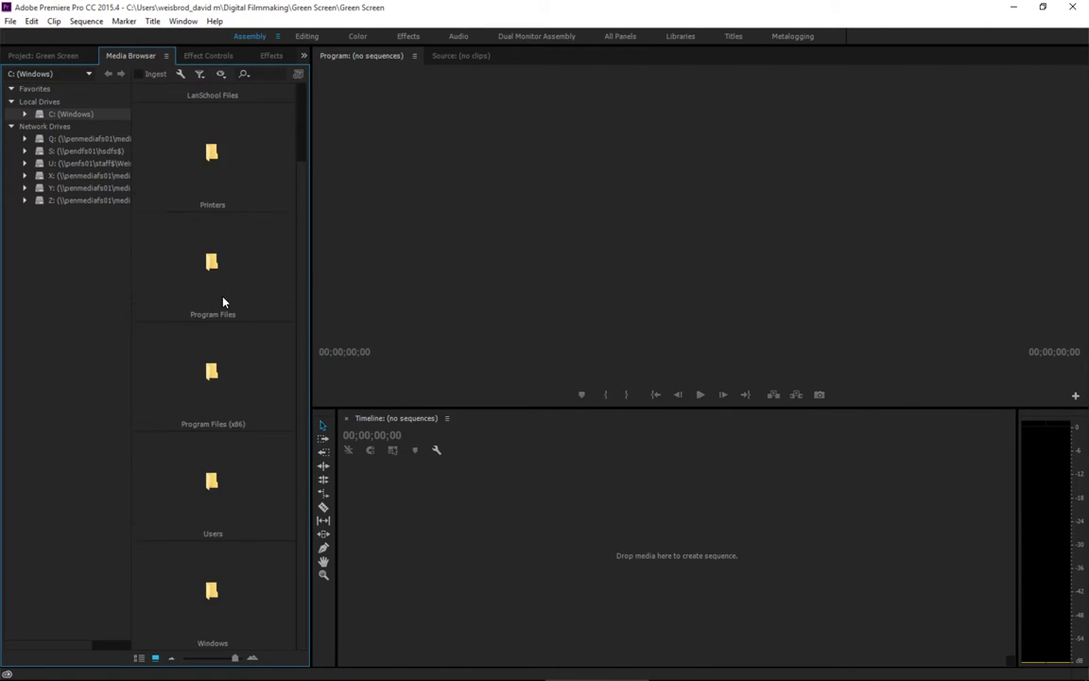
double_click(212, 515)
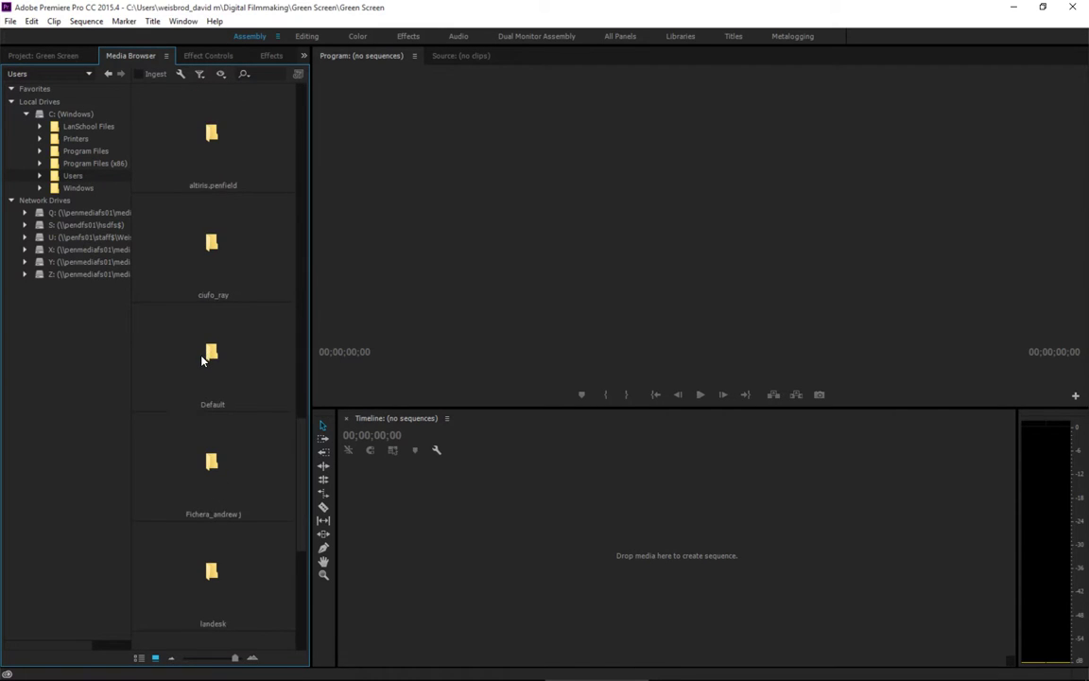
scroll(199, 376, down, 5)
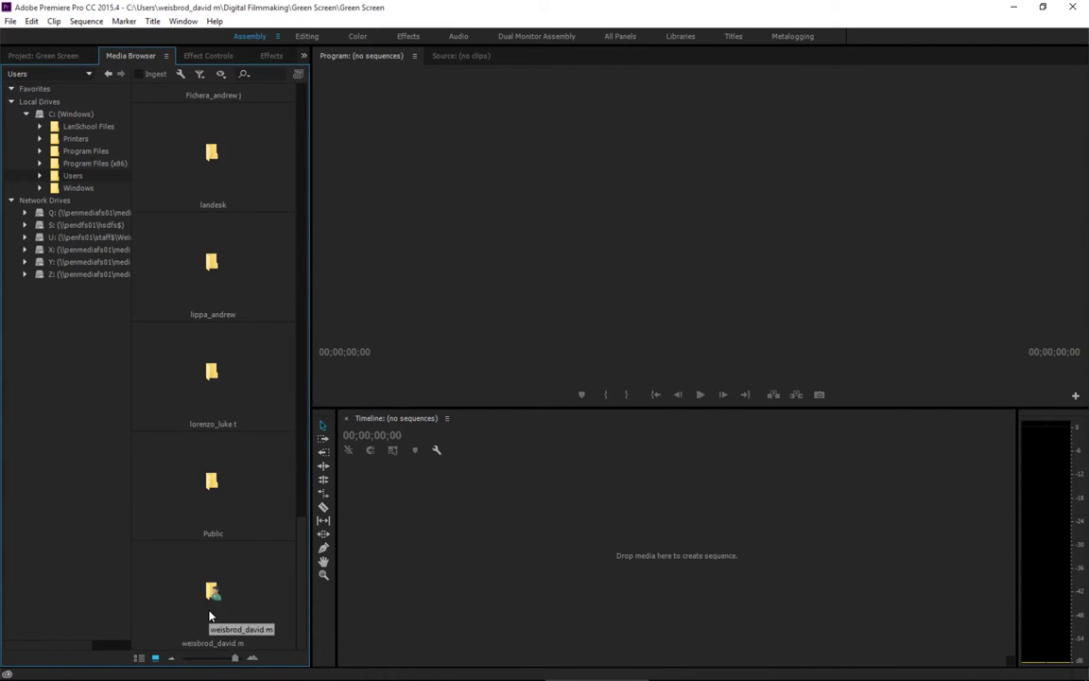
double_click(212, 614)
scroll(216, 464, down, 2)
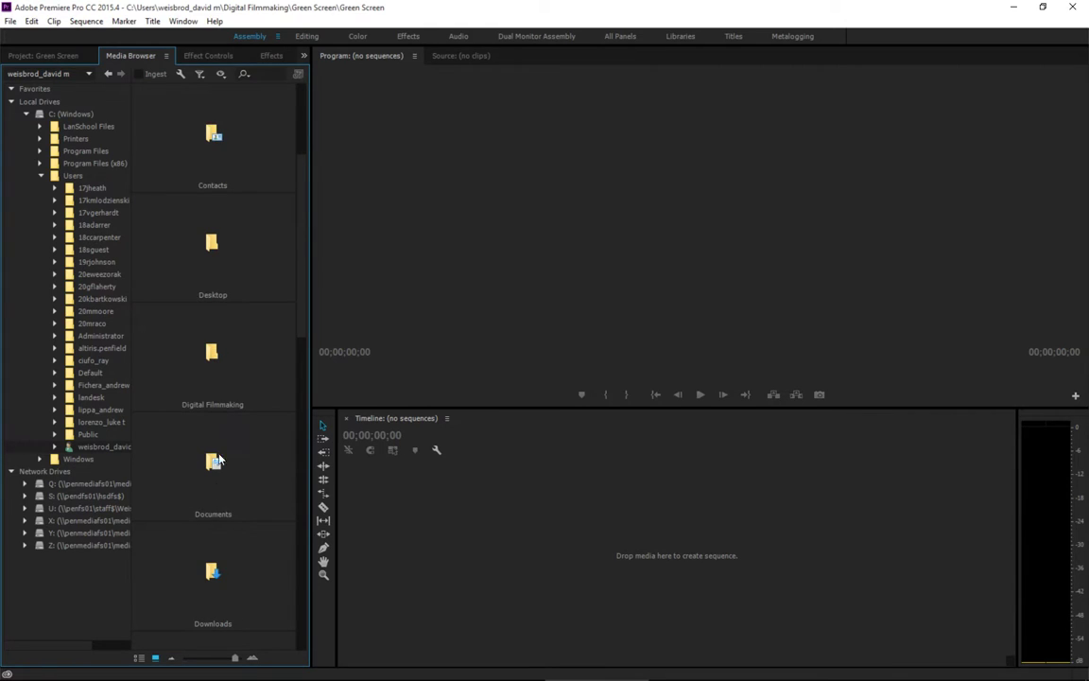
double_click(218, 396)
double_click(216, 142)
double_click(217, 142)
double_click(218, 148)
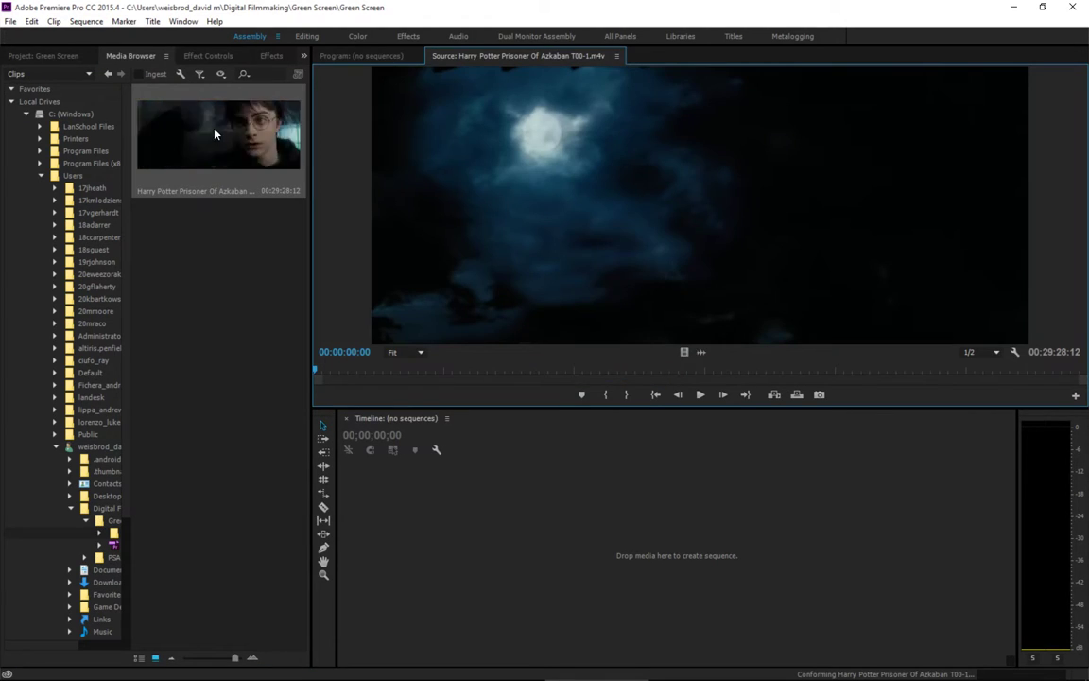
drag(200, 146, 491, 561)
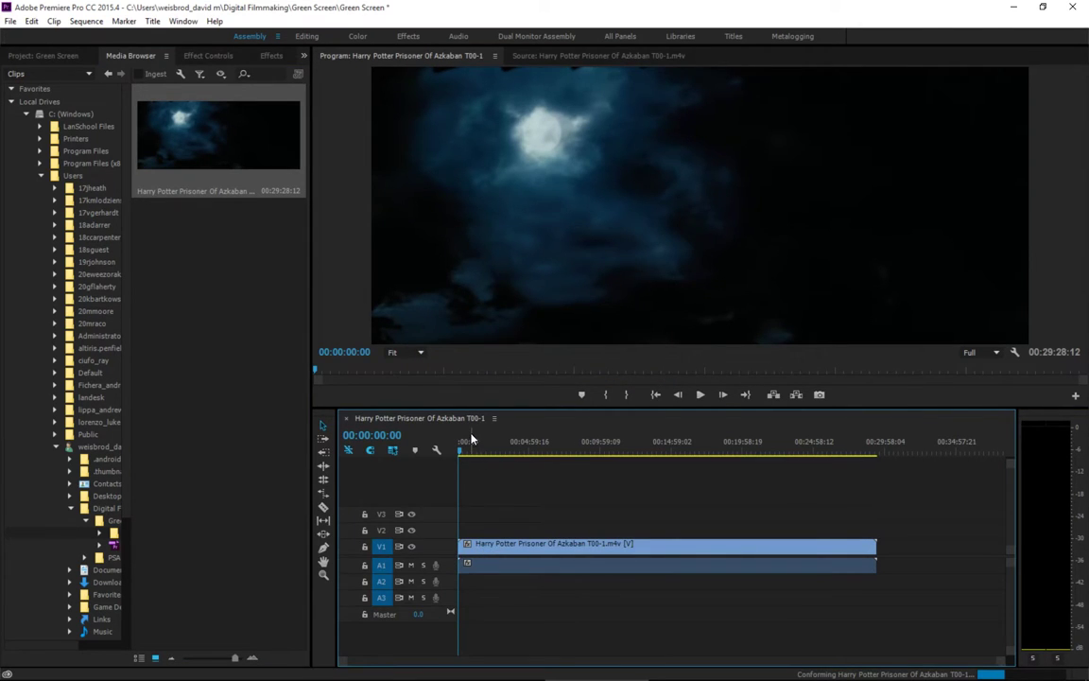
Trim the movie clip to end at 00:06:19:15 and mute the A1 audio track.
drag(489, 445, 617, 449)
mouse_move(462, 547)
mouse_down()
mouse_move(619, 550)
mouse_move(441, 555)
mouse_move(463, 558)
mouse_up()
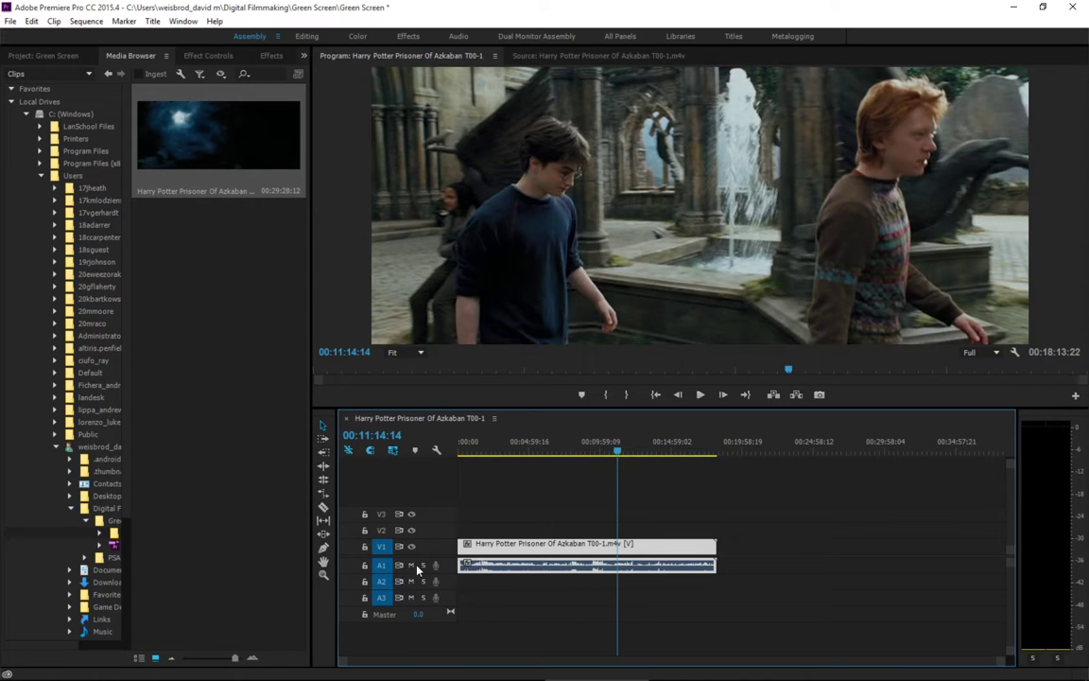
click(412, 565)
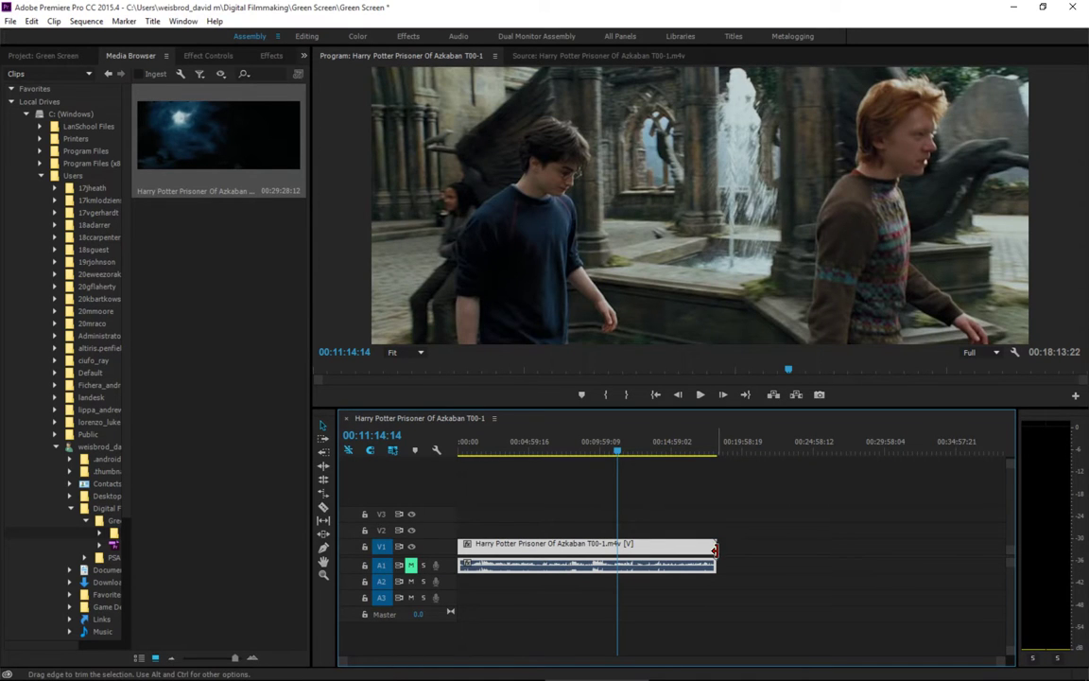
drag(617, 452, 546, 452)
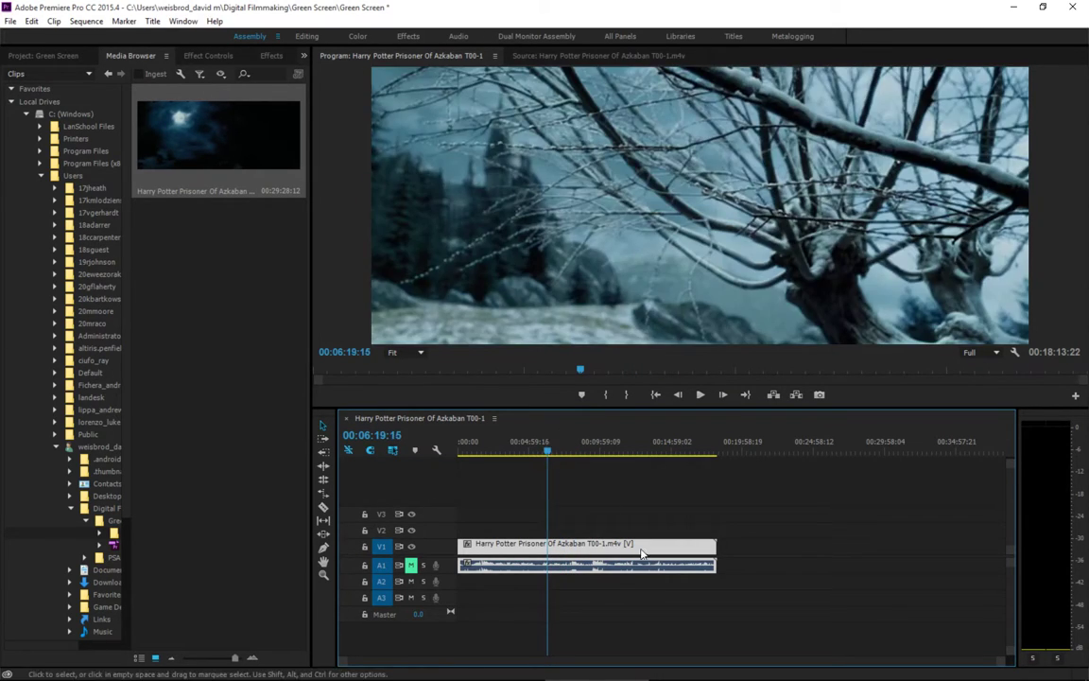
drag(715, 547, 546, 549)
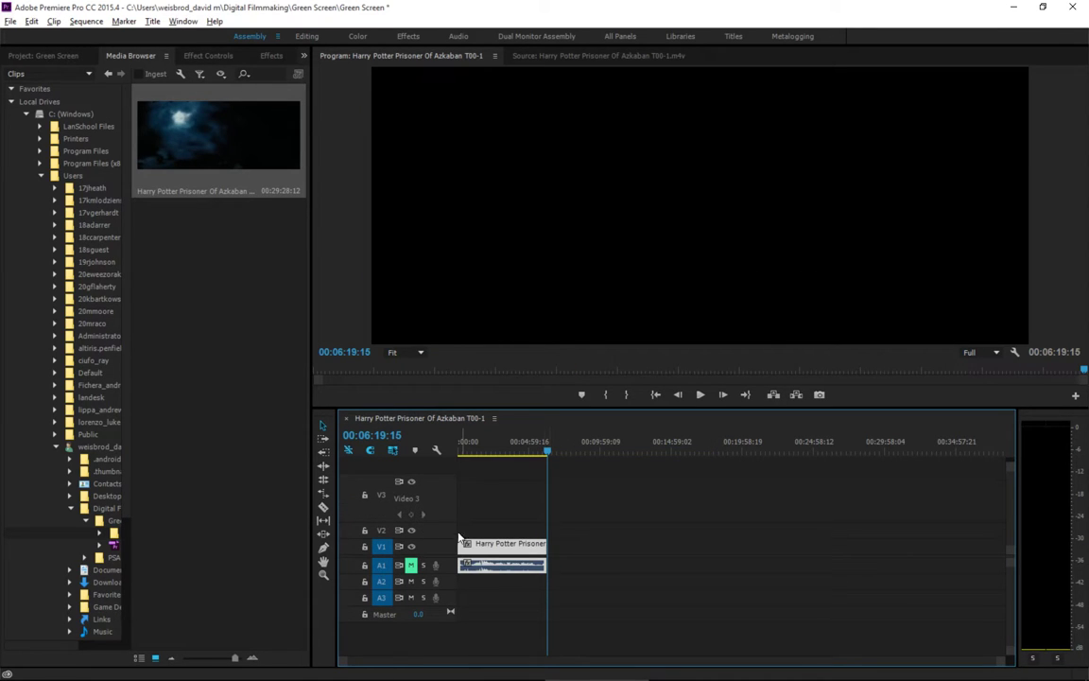
Zoom the timeline to fit and move the playhead to the snowy street scene near 00:00:52.
drag(427, 512, 427, 506)
key(backslash)
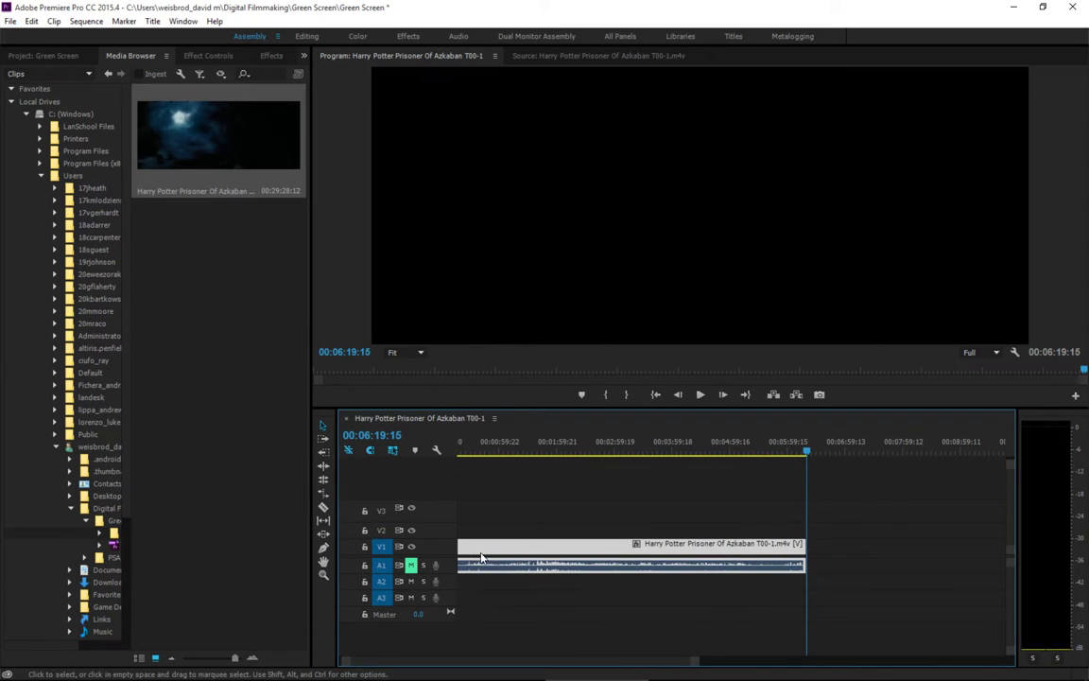
drag(510, 444, 433, 342)
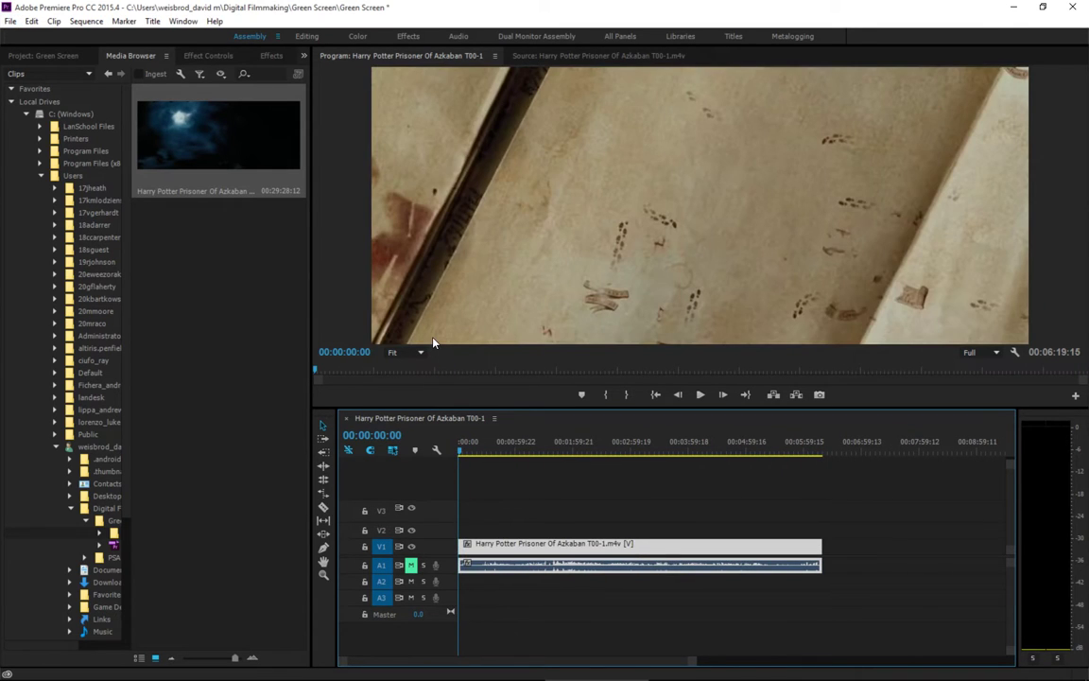
click(473, 444)
drag(476, 443, 510, 433)
Razor-cut the V1 clip where the snowy castle shot begins and at the next shot change.
scroll(510, 559, up, 3)
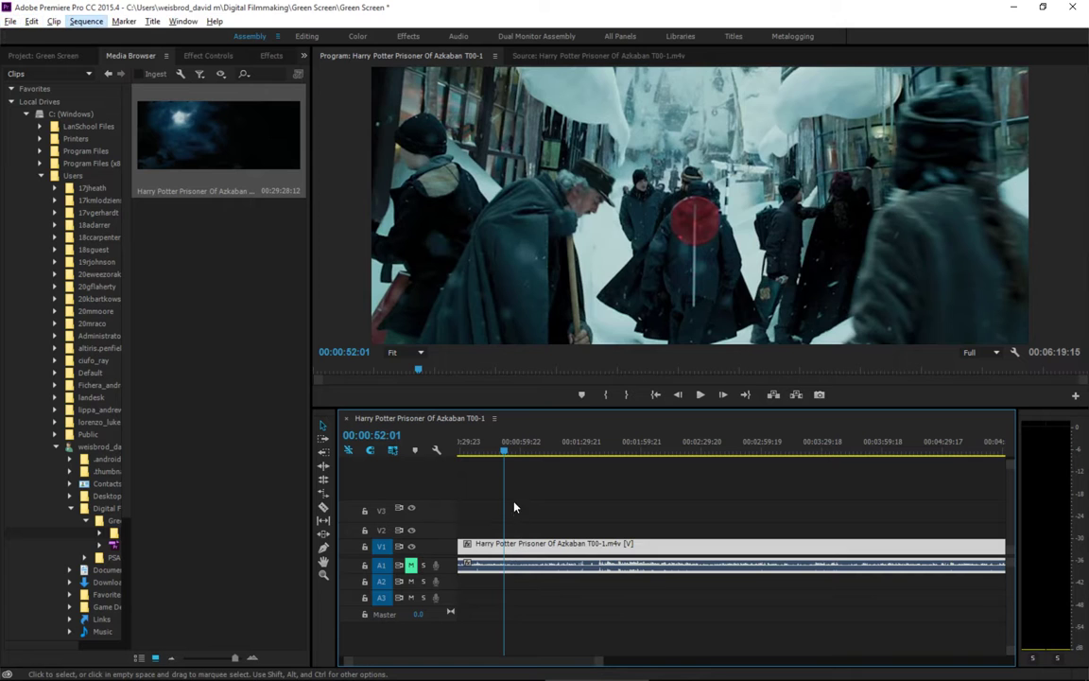
click(508, 452)
drag(506, 454, 506, 453)
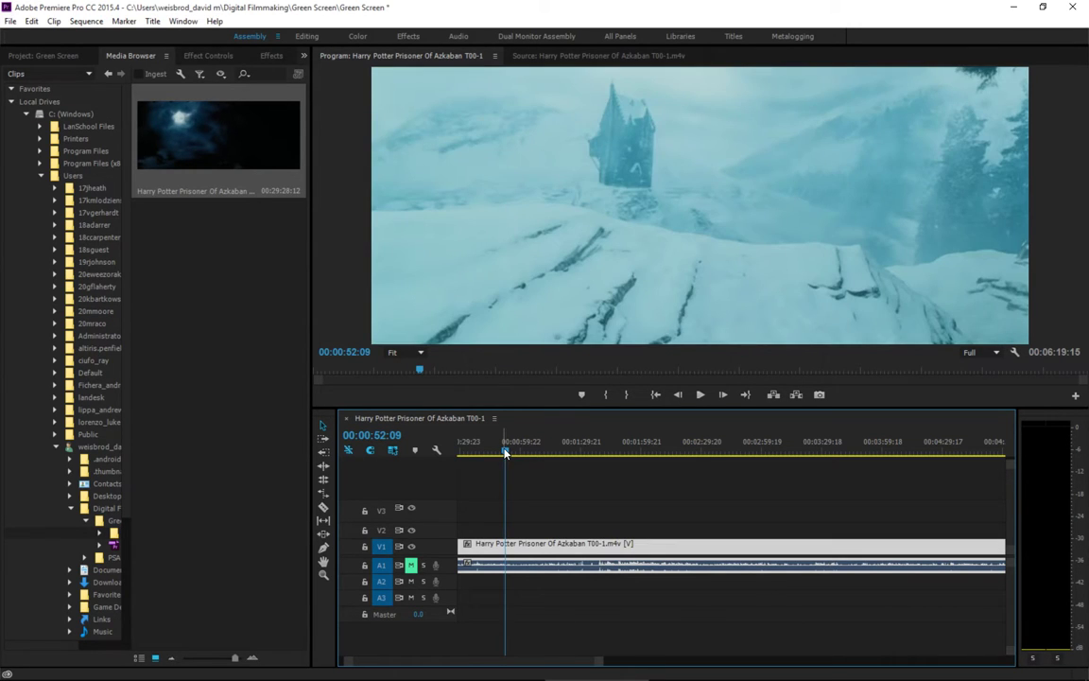
click(323, 510)
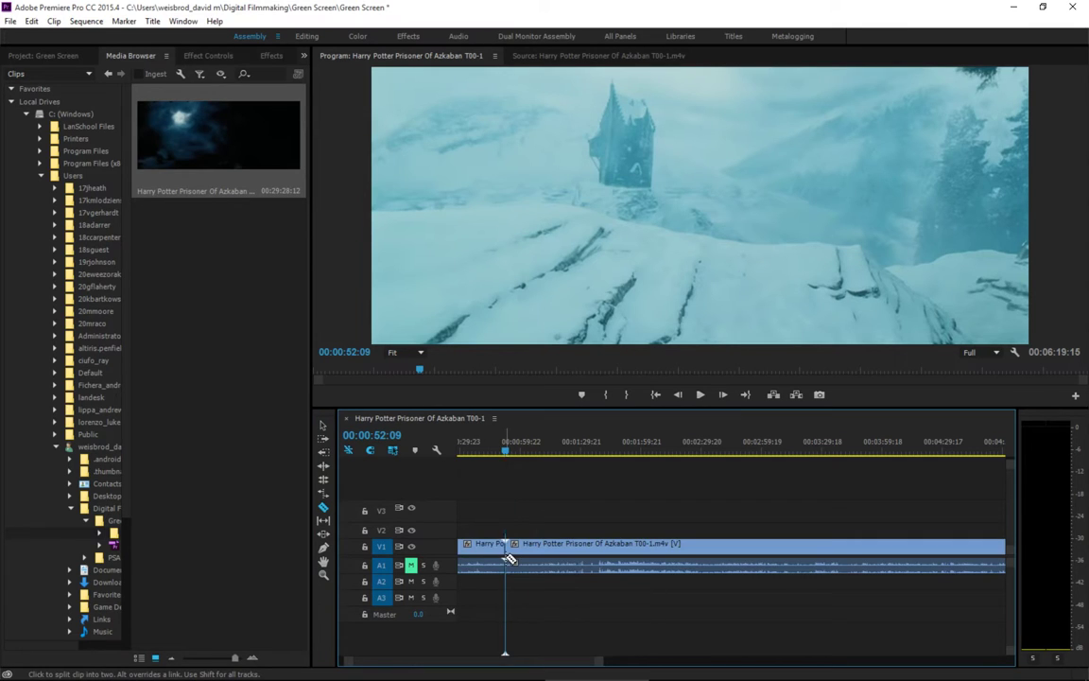
click(510, 561)
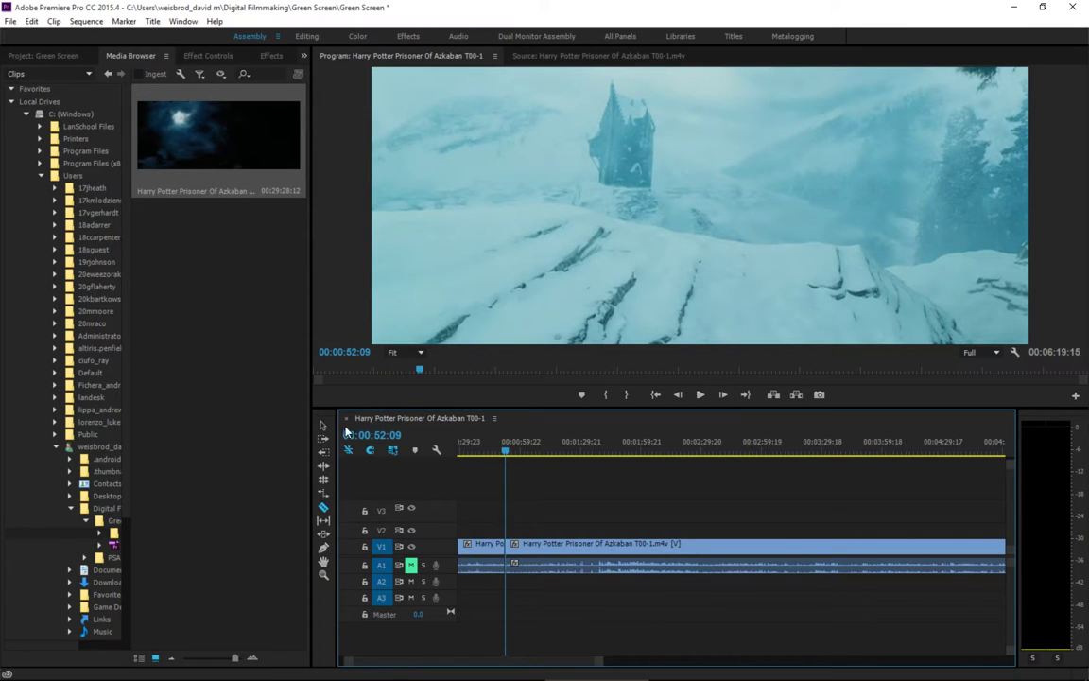
drag(506, 455, 537, 447)
click(323, 507)
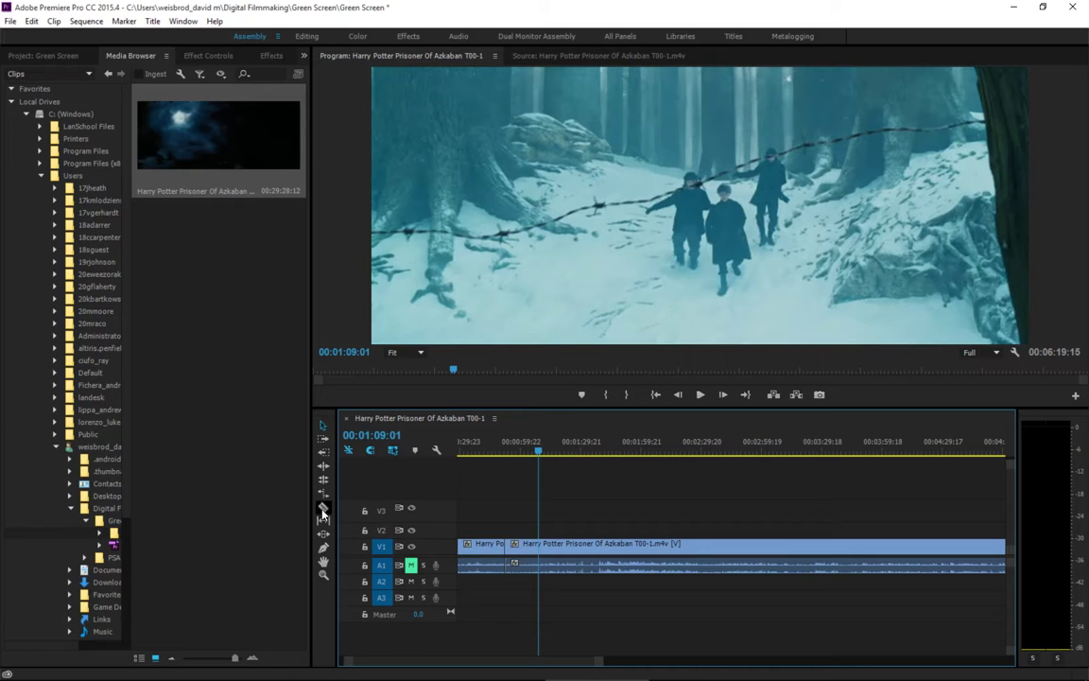
click(541, 545)
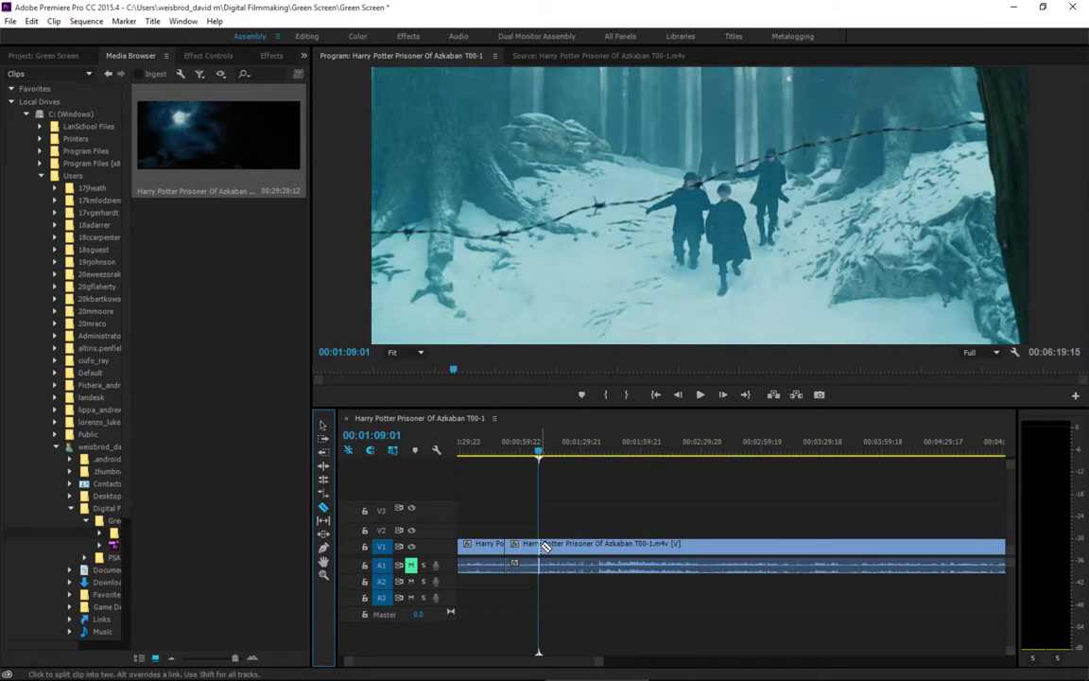
Step frame by frame to about 01:16:05 and cut the clip where the new shot begins.
click(540, 452)
drag(541, 453, 558, 455)
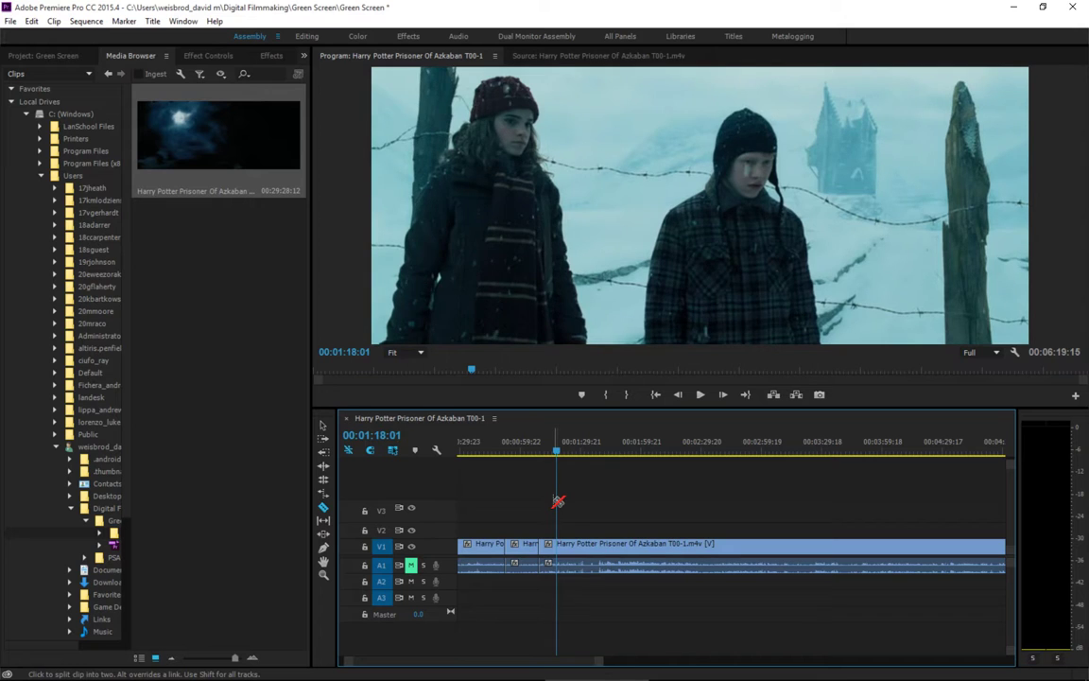
key(Left)
key(Left)
key(Left)
key(Left)
key(Left)
key(Left)
key(Left)
key(Left)
key(Left)
key(Left)
key(Left)
key(Left)
key(Left)
key(Left)
key(Left)
key(Left)
key(Left)
key(Left)
key(Left)
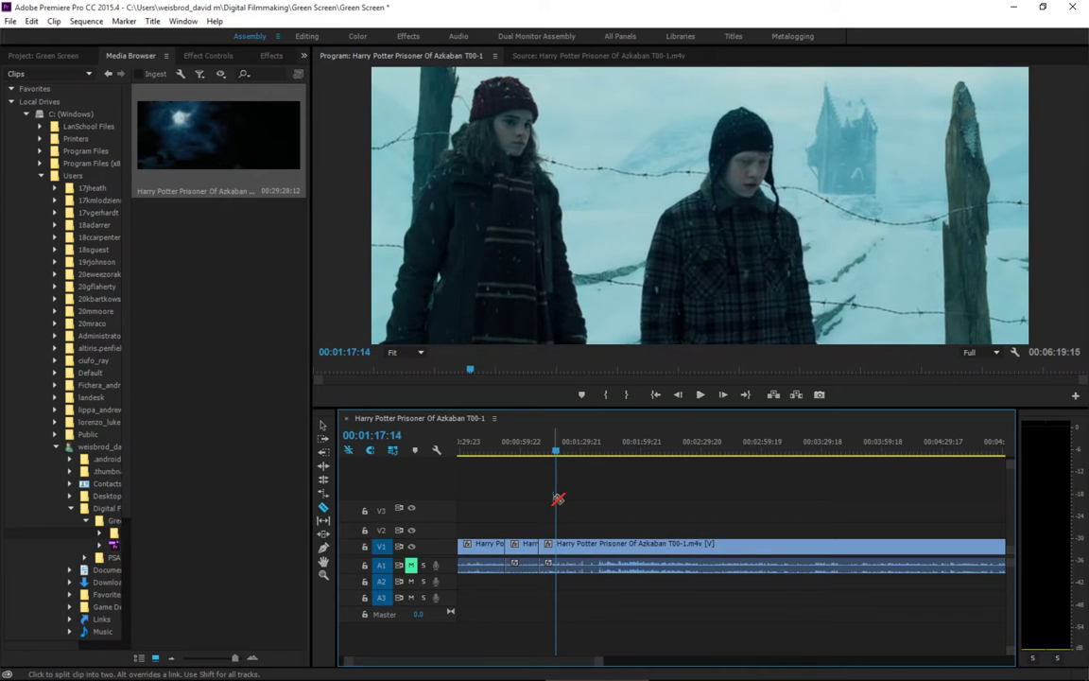
key(Left)
key(Left)
key(Left)
key(Left)
key(Left)
key(Left)
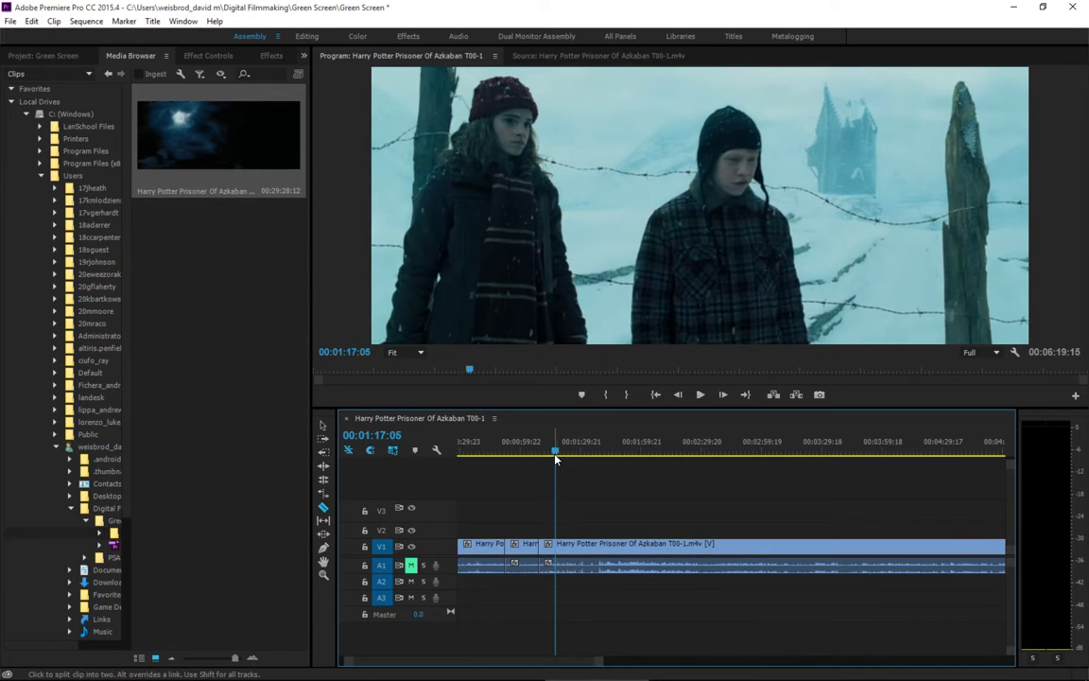
drag(557, 455, 554, 456)
key(Right)
key(Right)
key(Right)
key(Right)
key(Right)
key(Right)
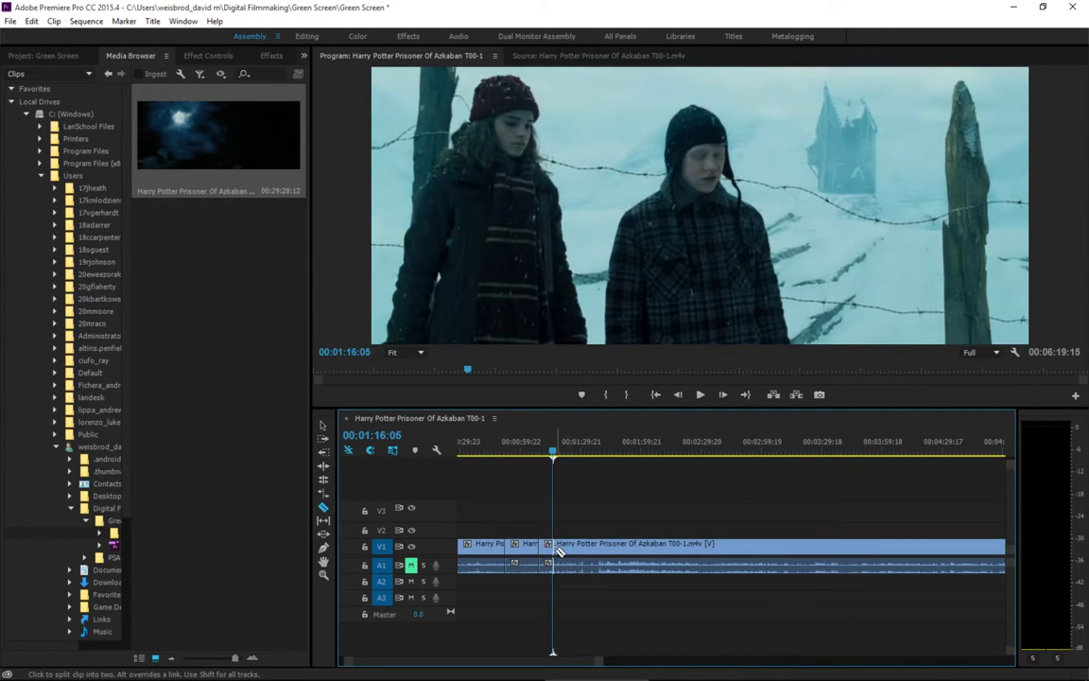
click(557, 544)
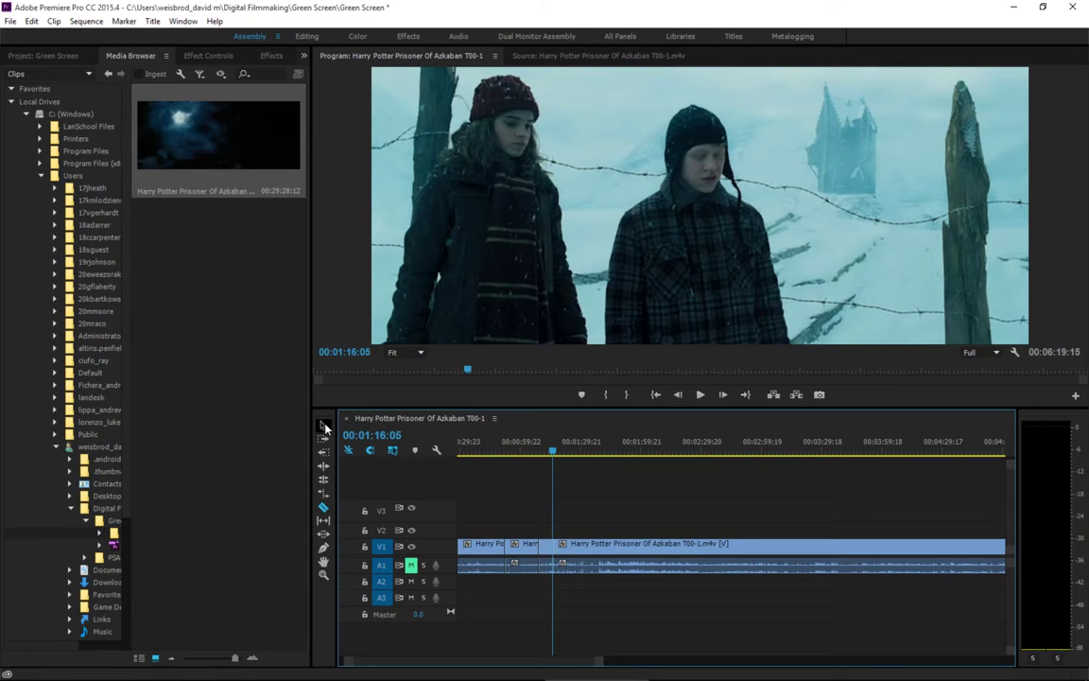
Replace the short shot at 00:59:11 with an After Effects composition.
key(v)
click(518, 452)
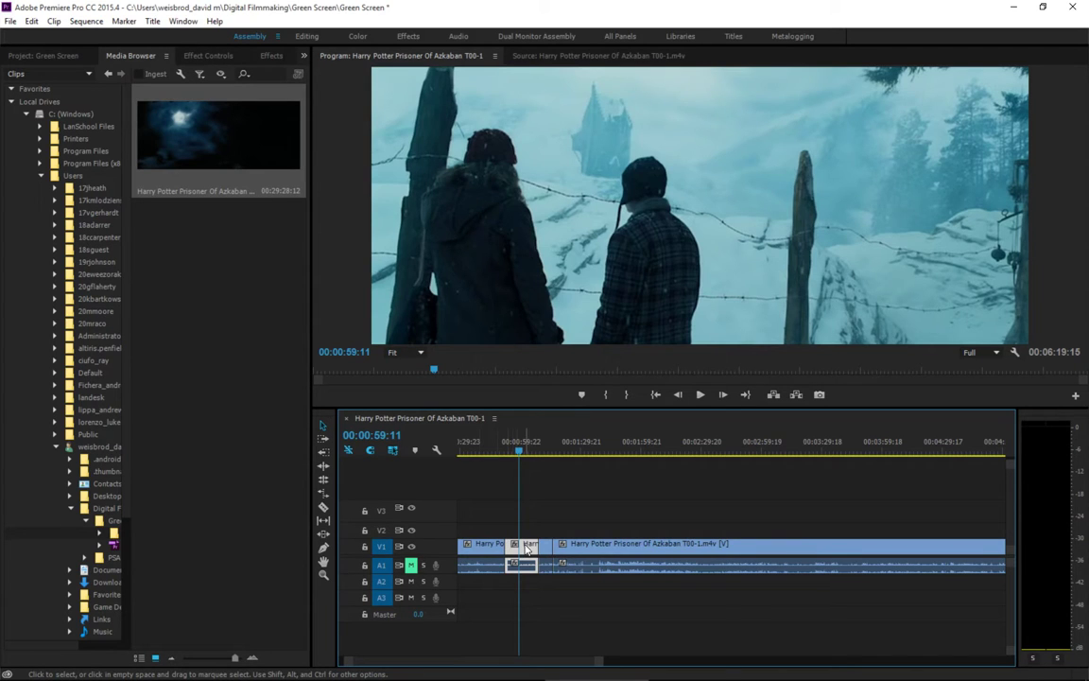
right_click(528, 548)
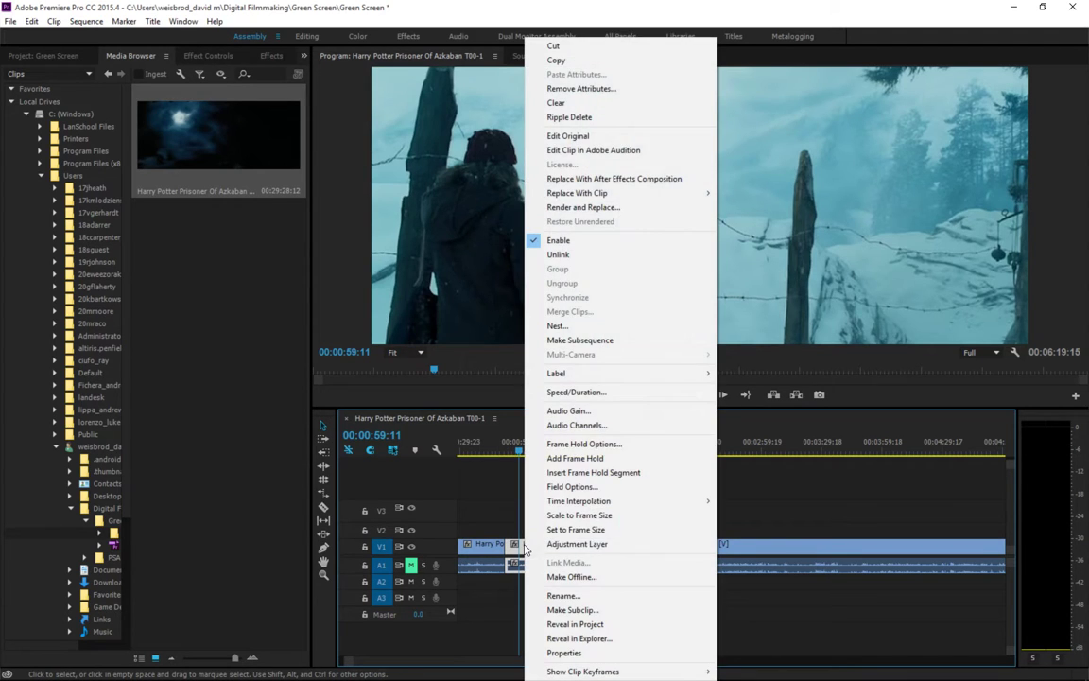
click(621, 181)
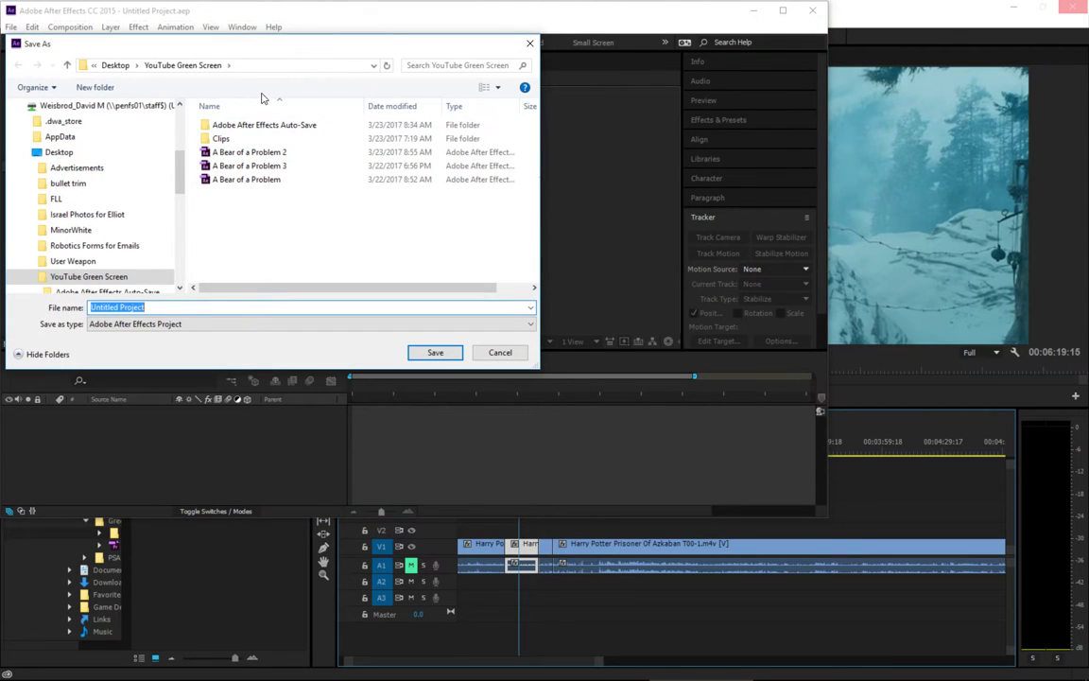
Save the After Effects project as 'Green Screen Comps' in Digital Filmmaking\Green Screen.
scroll(85, 164, up, 2)
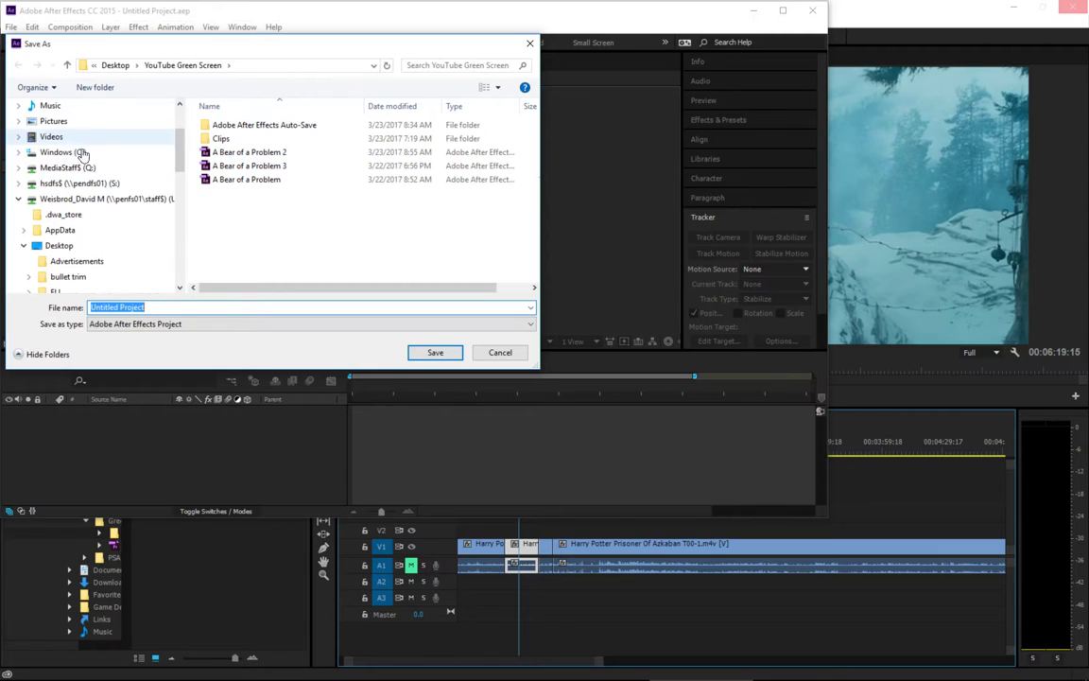
click(75, 154)
double_click(251, 179)
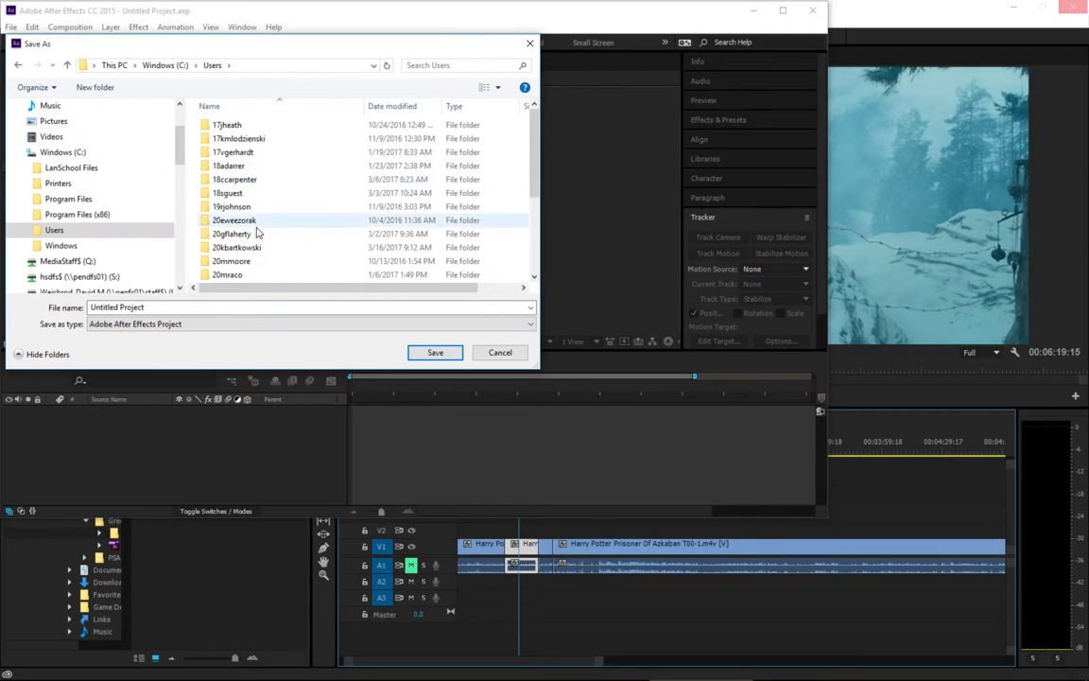
double_click(277, 273)
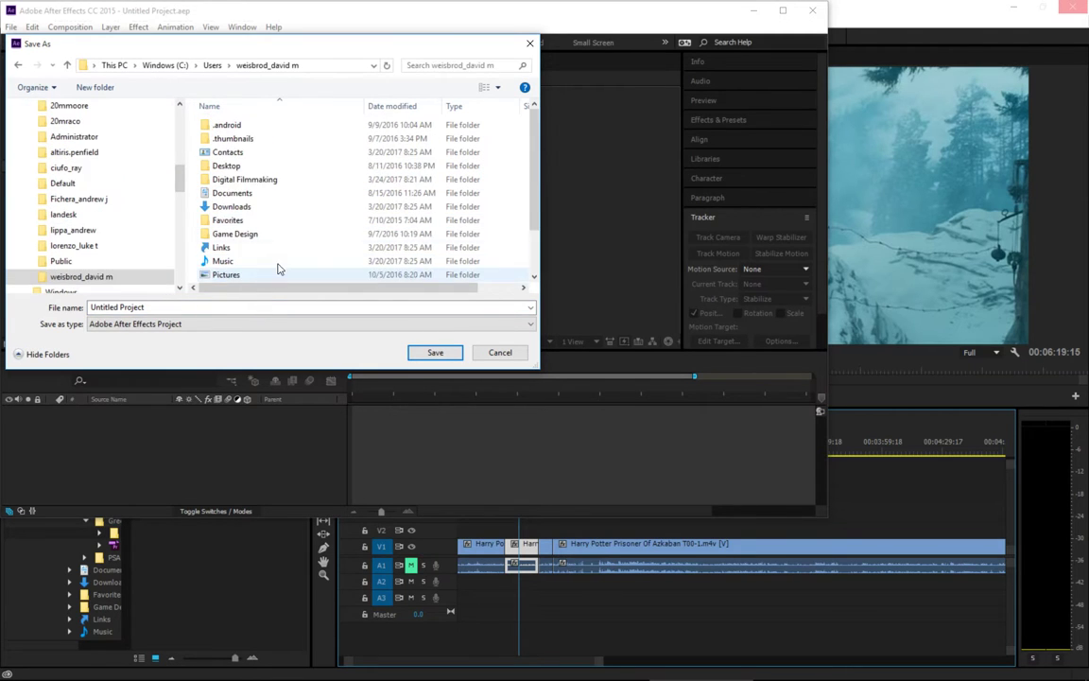
double_click(244, 178)
double_click(229, 124)
click(156, 306)
text(Green)
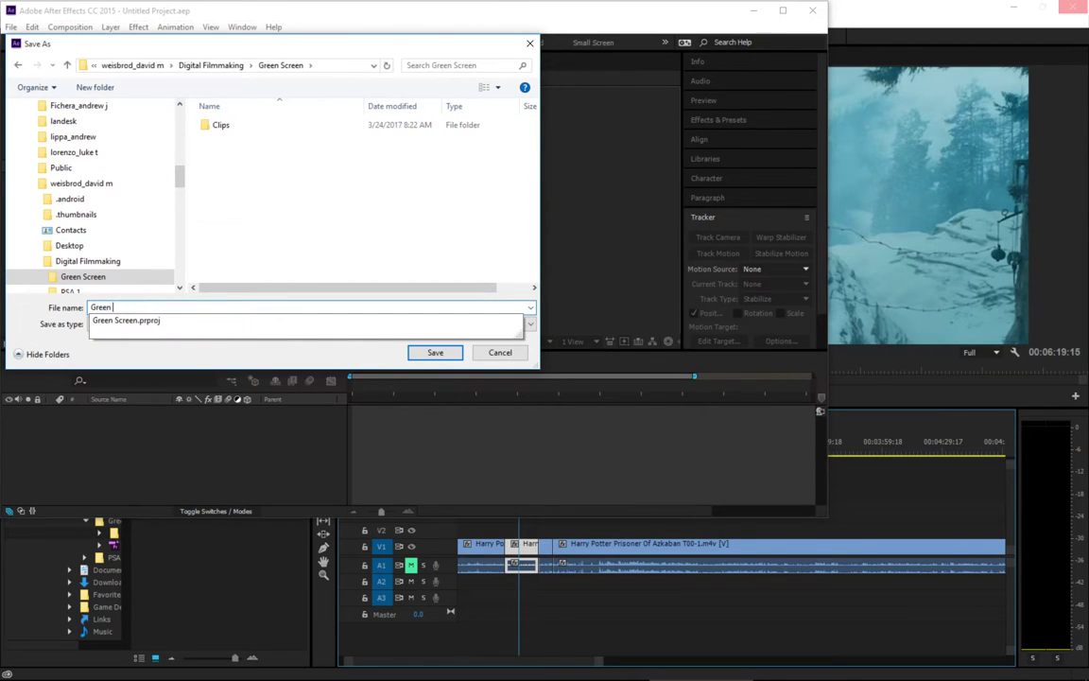
text( Screen Comps)
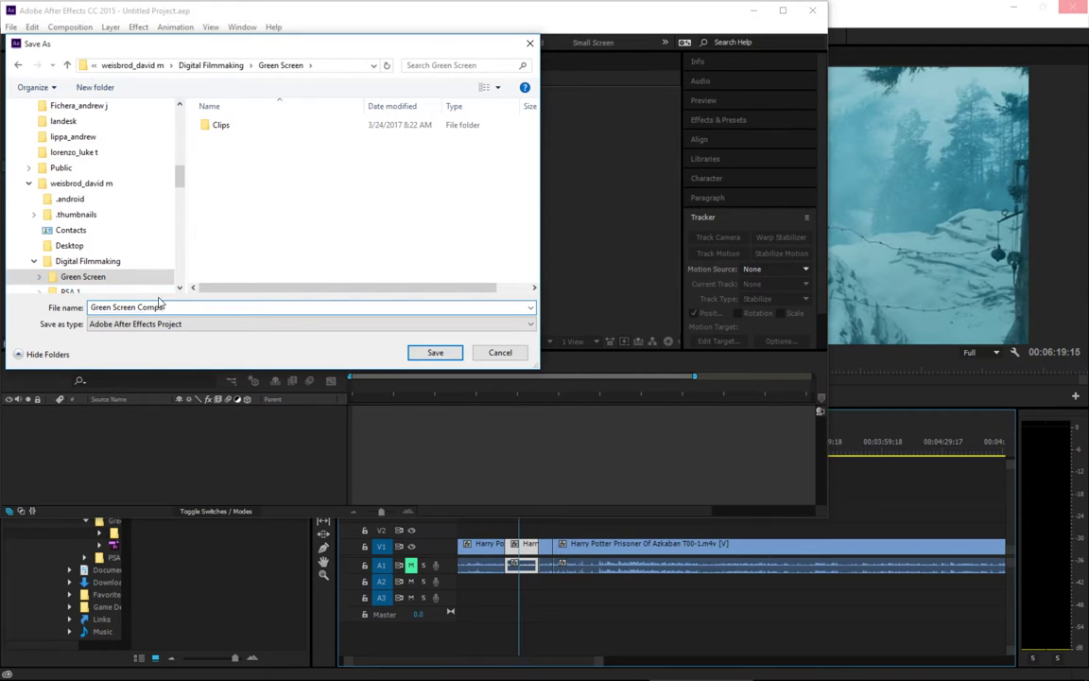
click(437, 353)
Maximize After Effects and widen the Project panel and its Name column.
double_click(709, 9)
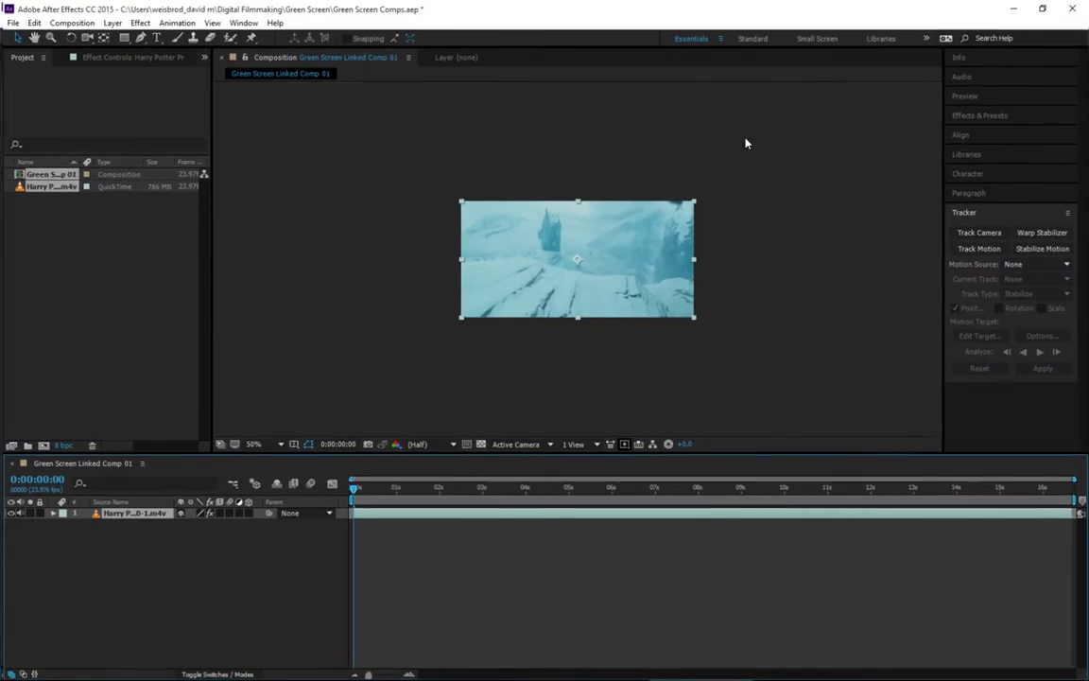
click(16, 202)
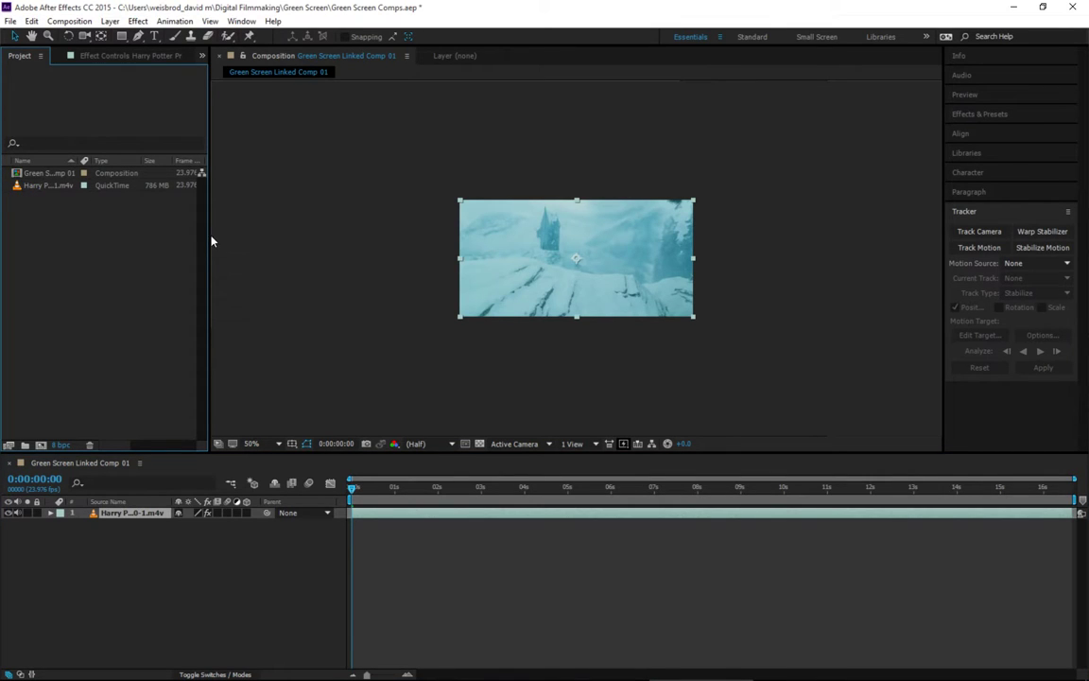
drag(208, 237, 282, 237)
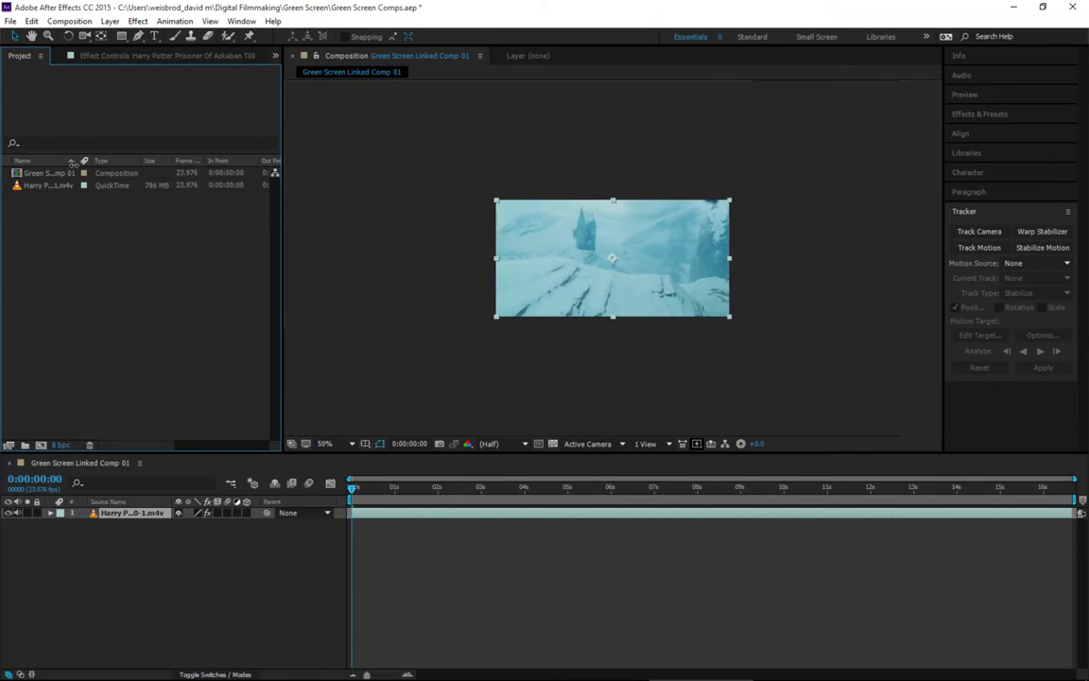
drag(76, 162, 148, 161)
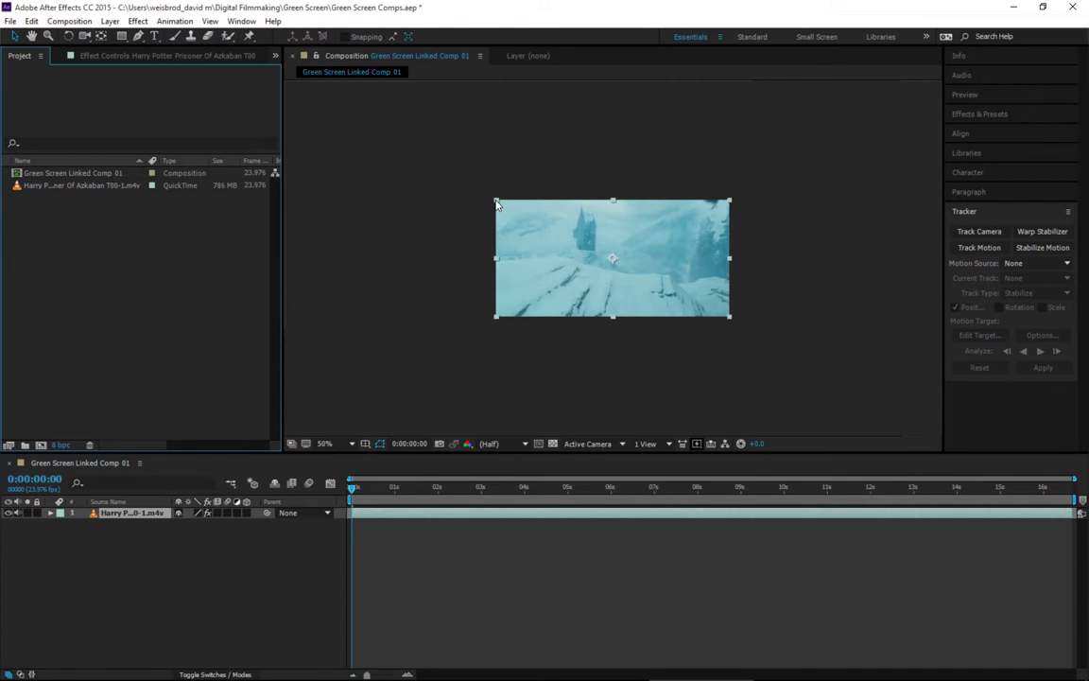
Rotate the film layer 180° upside down and switch back to Premiere Pro.
click(68, 36)
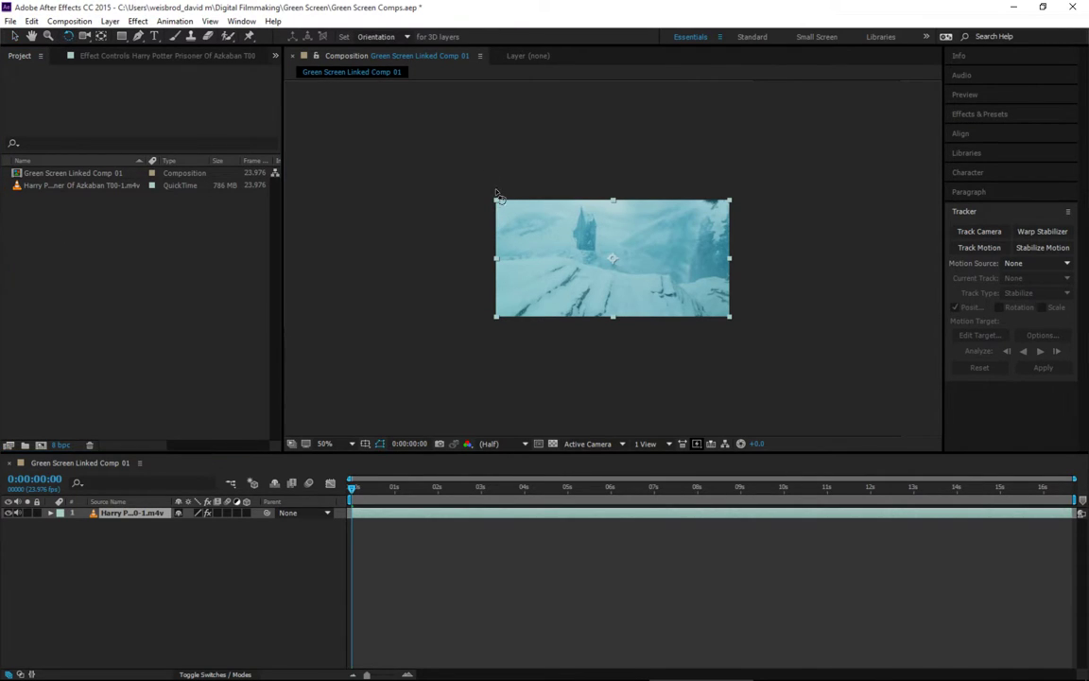
drag(499, 200, 811, 339)
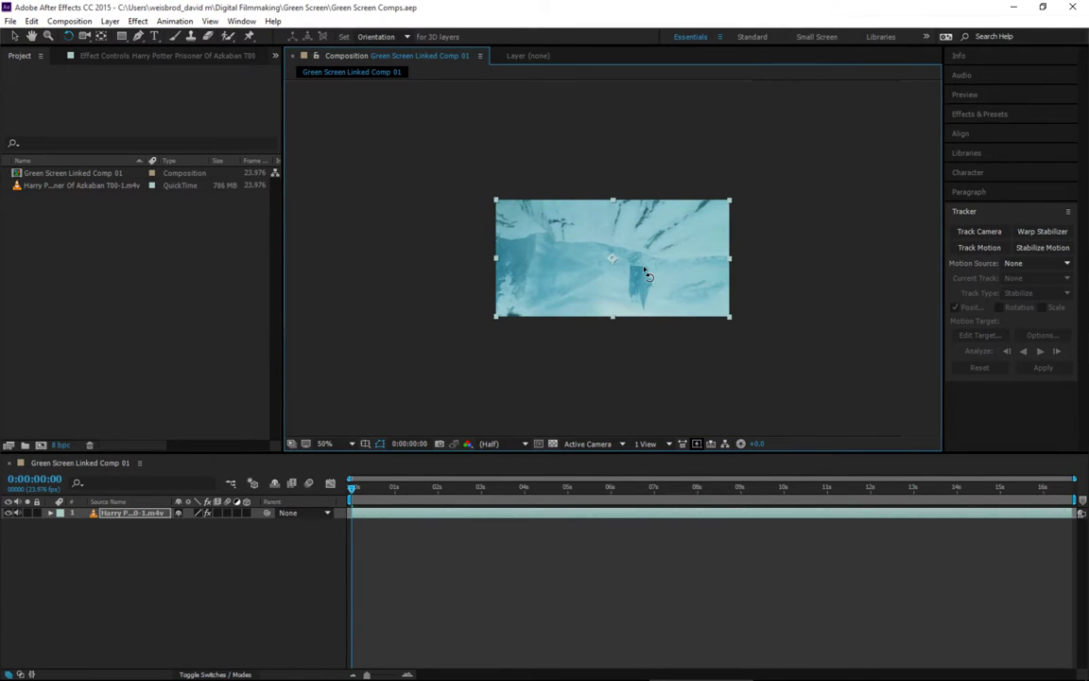
key(alt+Tab)
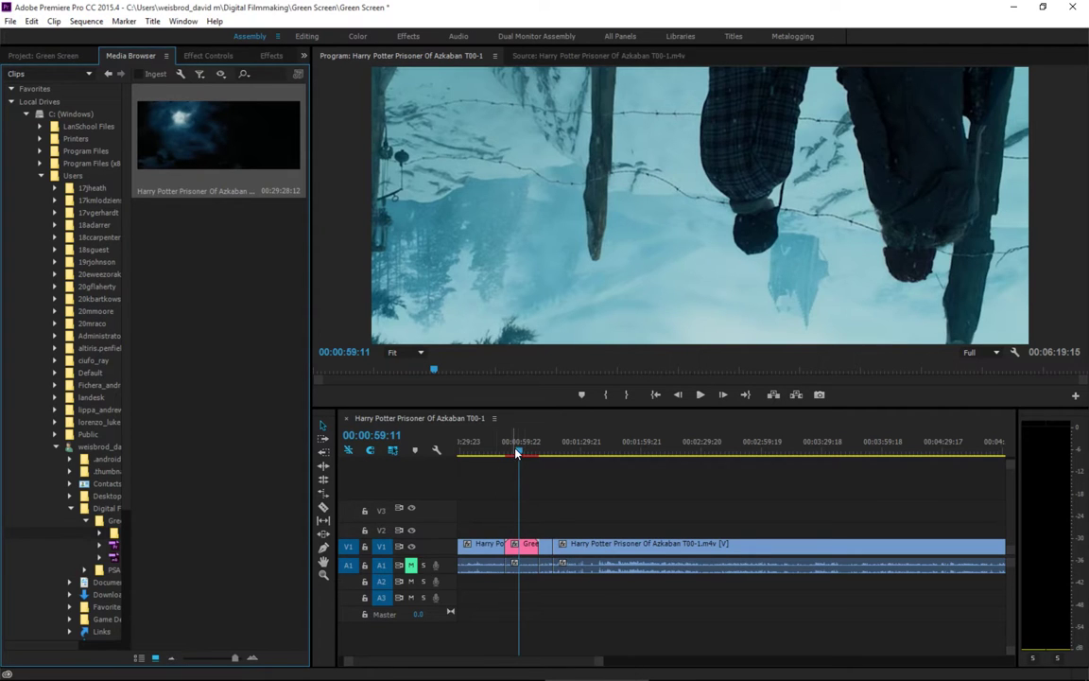
mouse_move(511, 455)
mouse_down()
mouse_move(491, 455)
mouse_move(520, 452)
mouse_move(506, 455)
mouse_up()
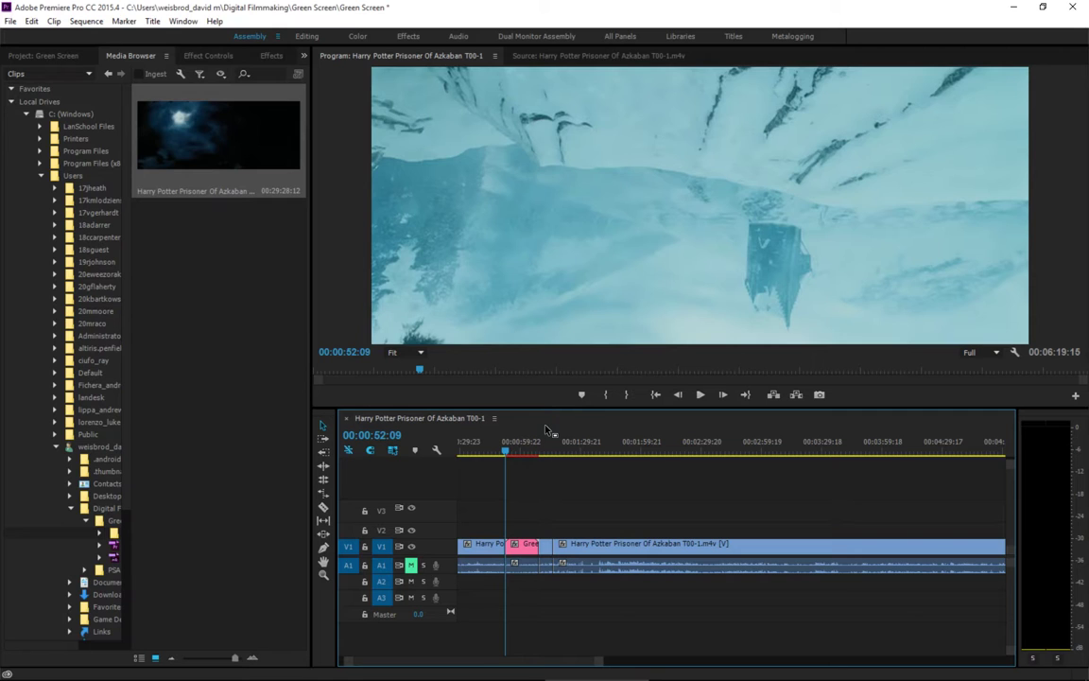
key(space)
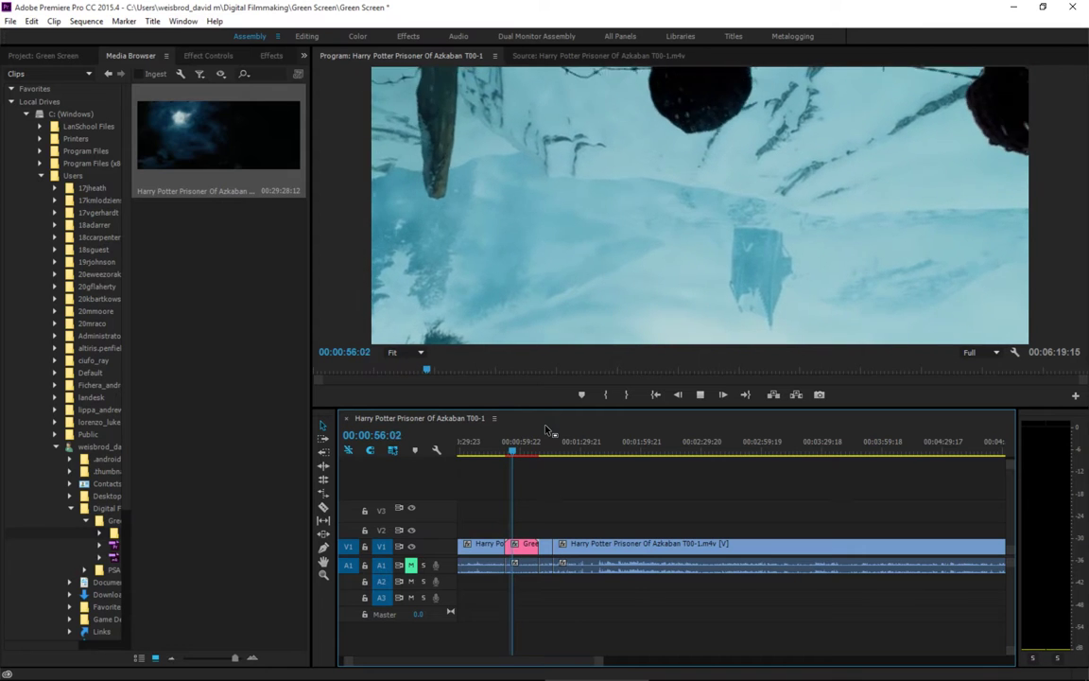
key(space)
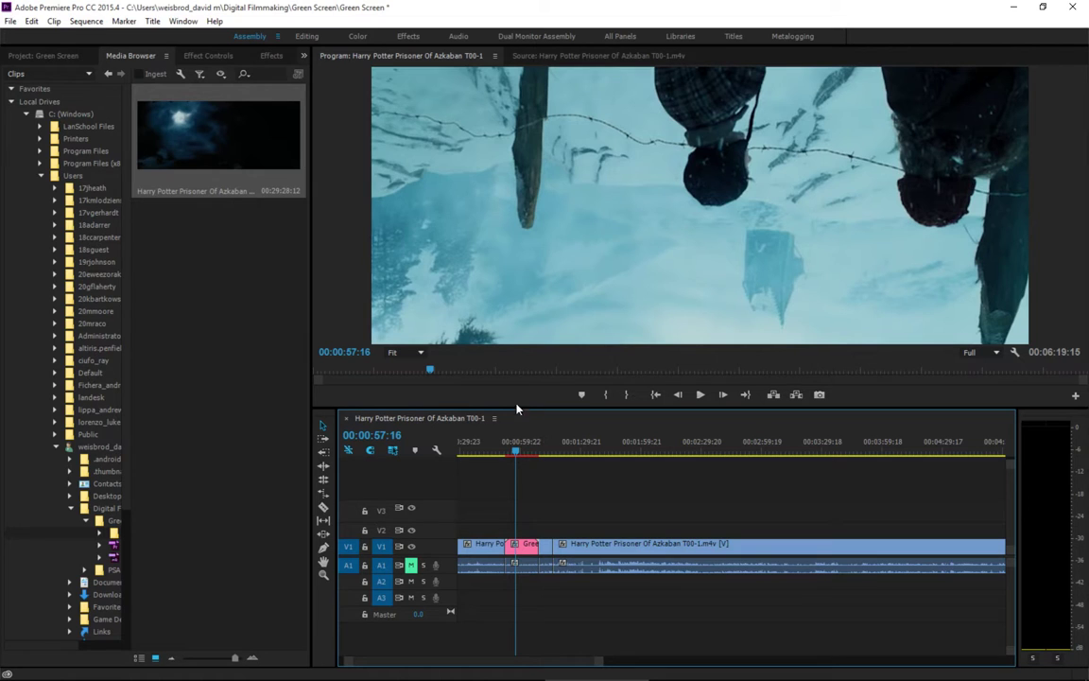
Razor-cut the V1 clip at about 01:25:01.
click(560, 454)
drag(561, 454, 559, 450)
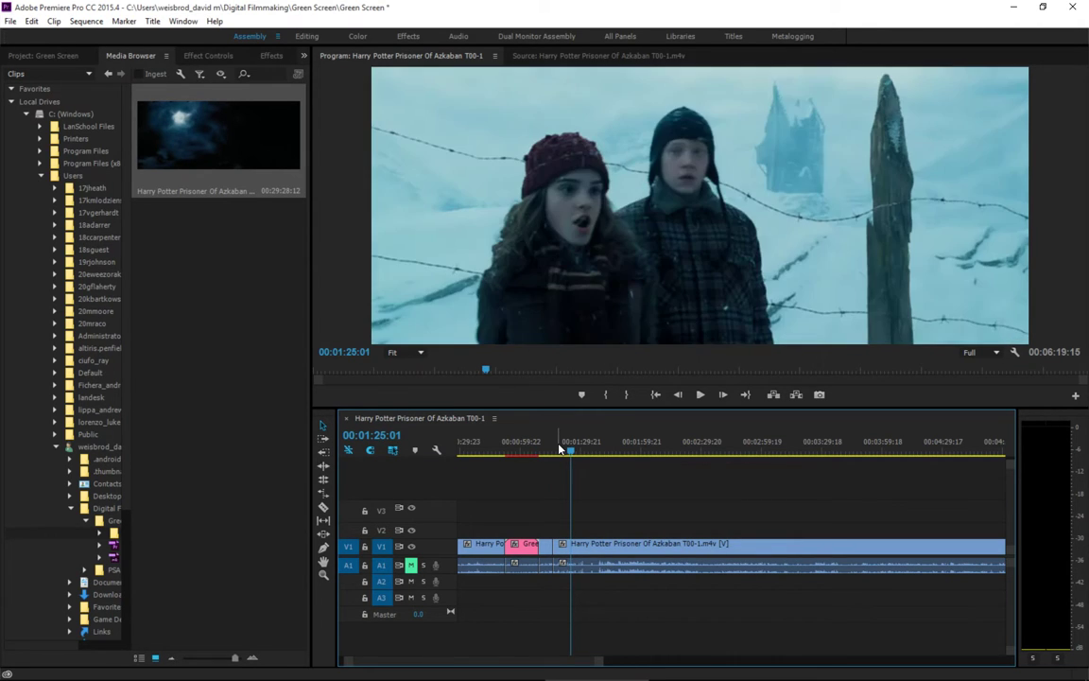
click(323, 507)
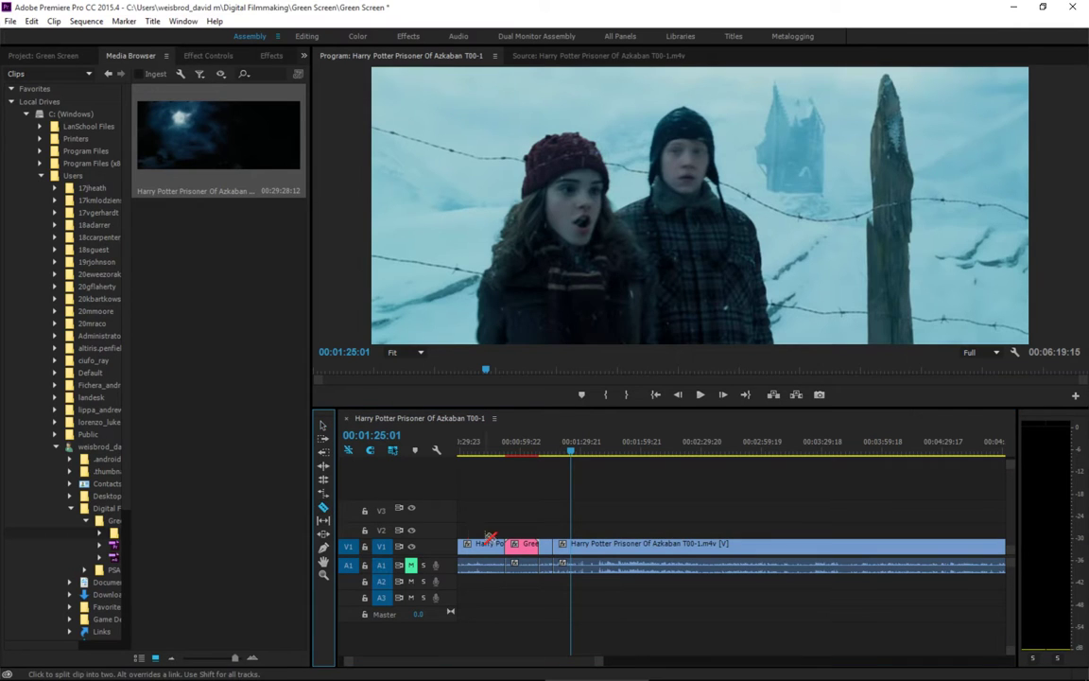
click(574, 548)
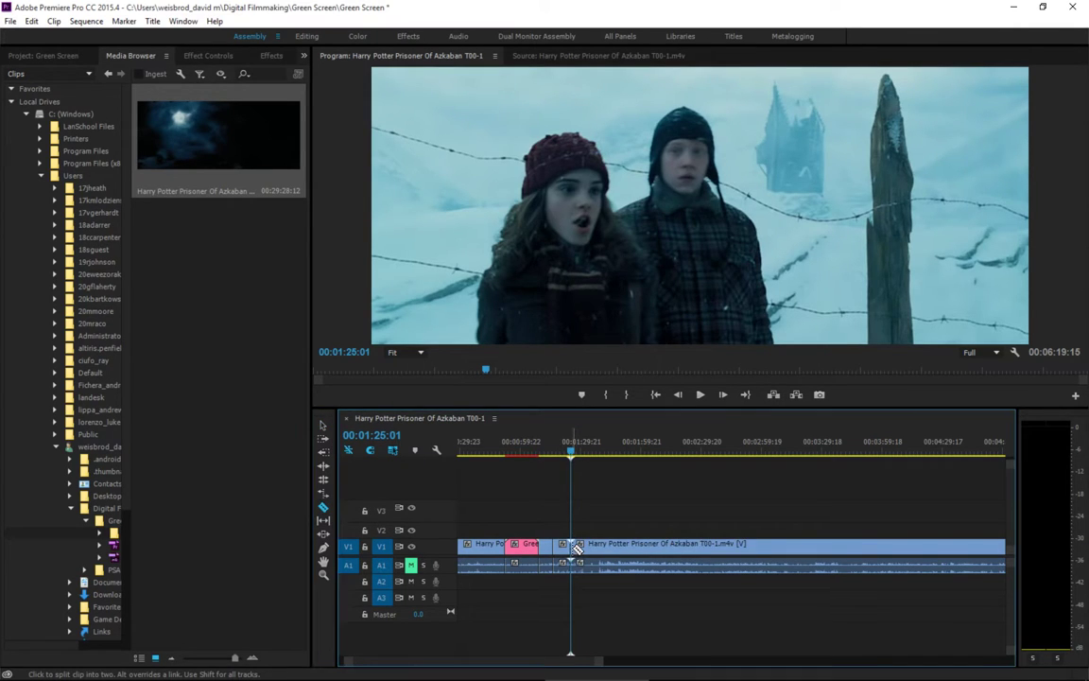
Replace the new short clip with a second linked After Effects composition.
click(320, 429)
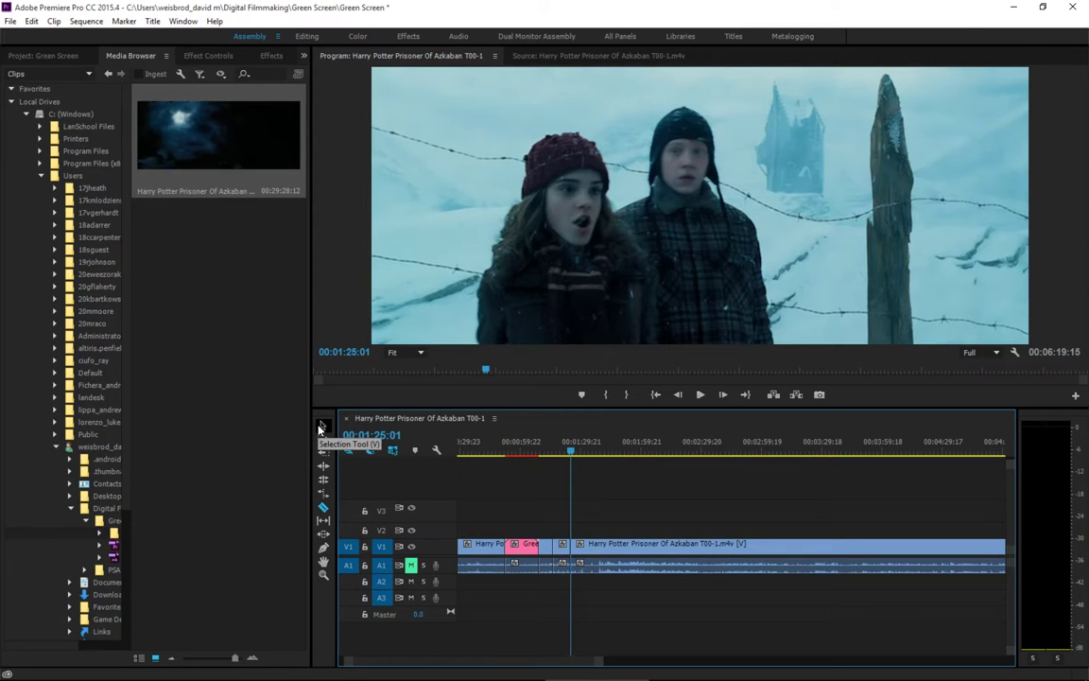
click(564, 546)
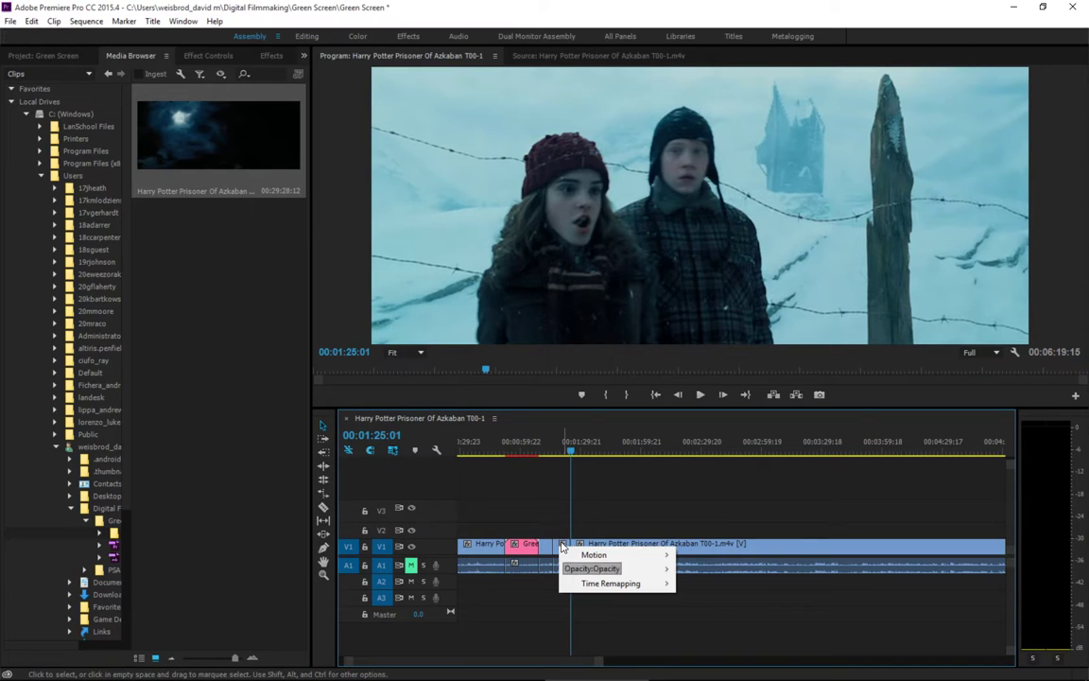
click(555, 536)
right_click(558, 545)
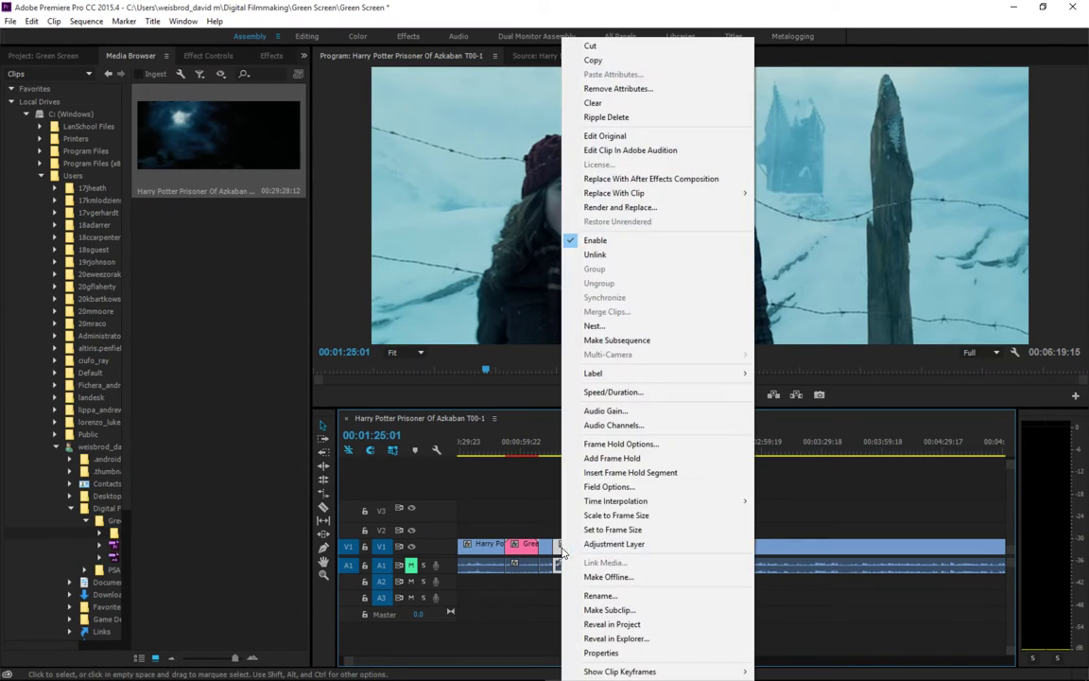
click(643, 180)
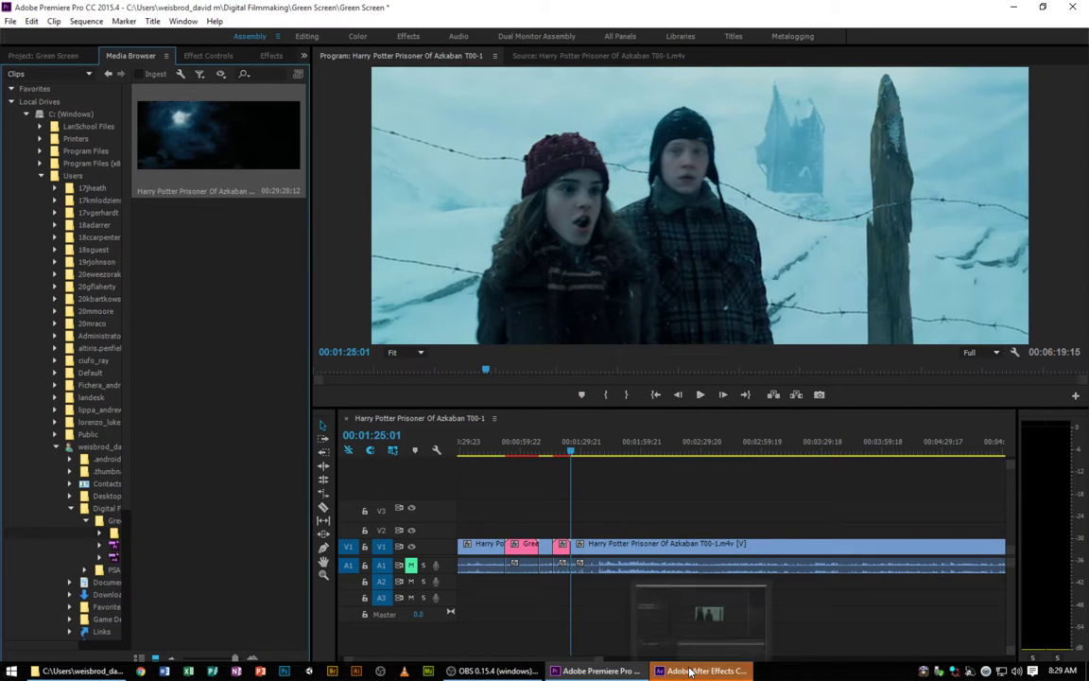
click(705, 615)
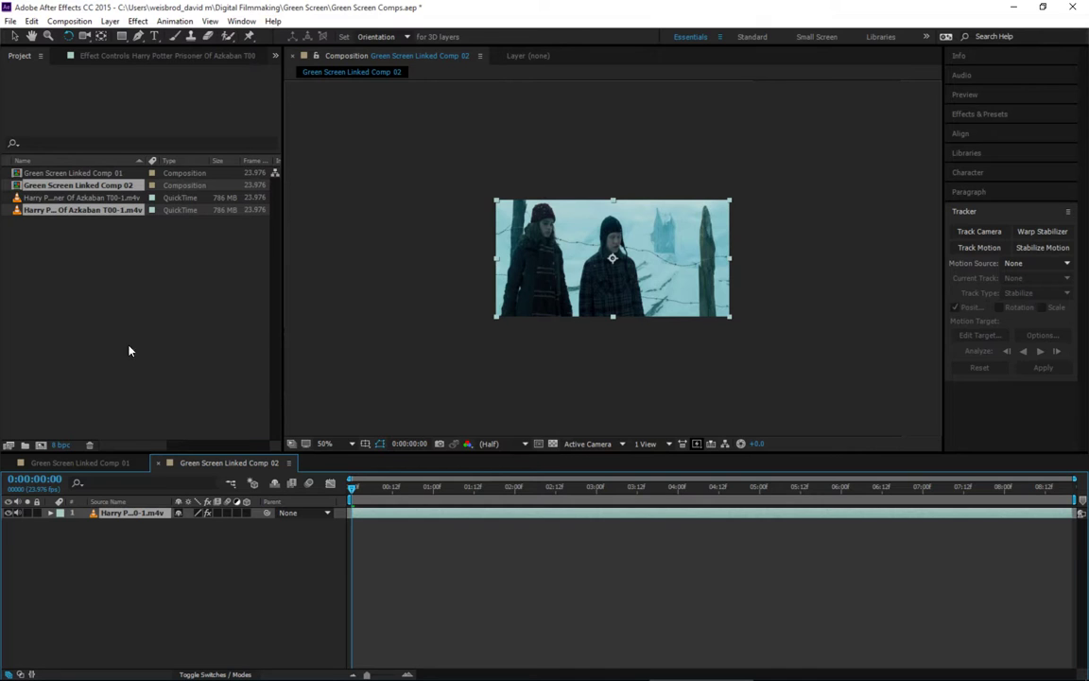
click(80, 462)
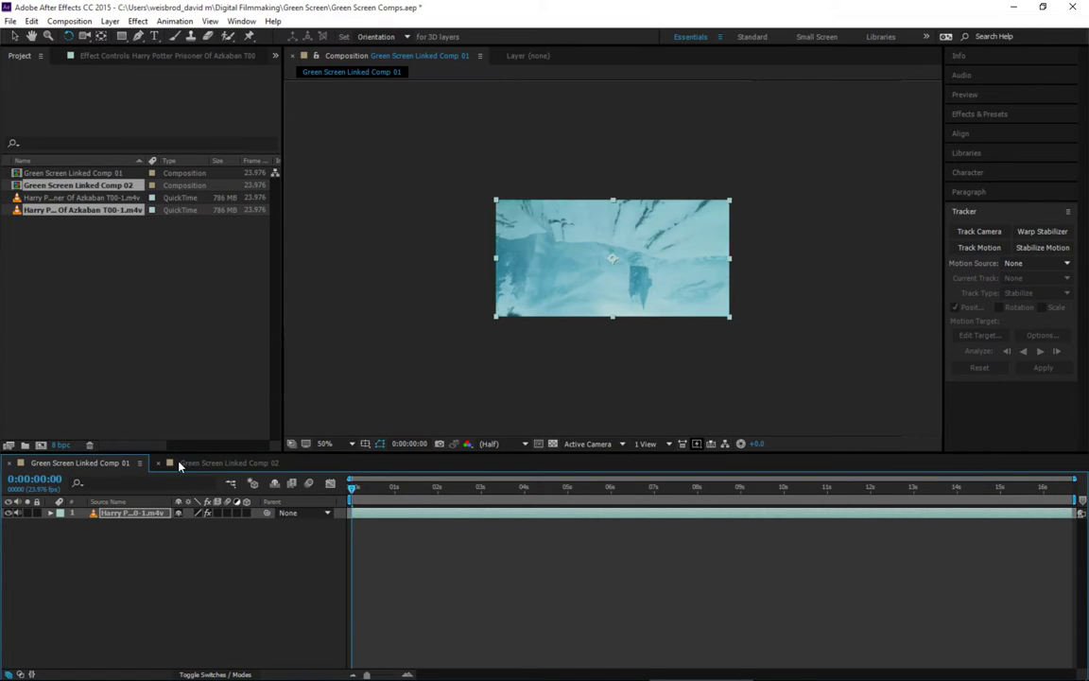
click(181, 464)
click(104, 462)
click(213, 464)
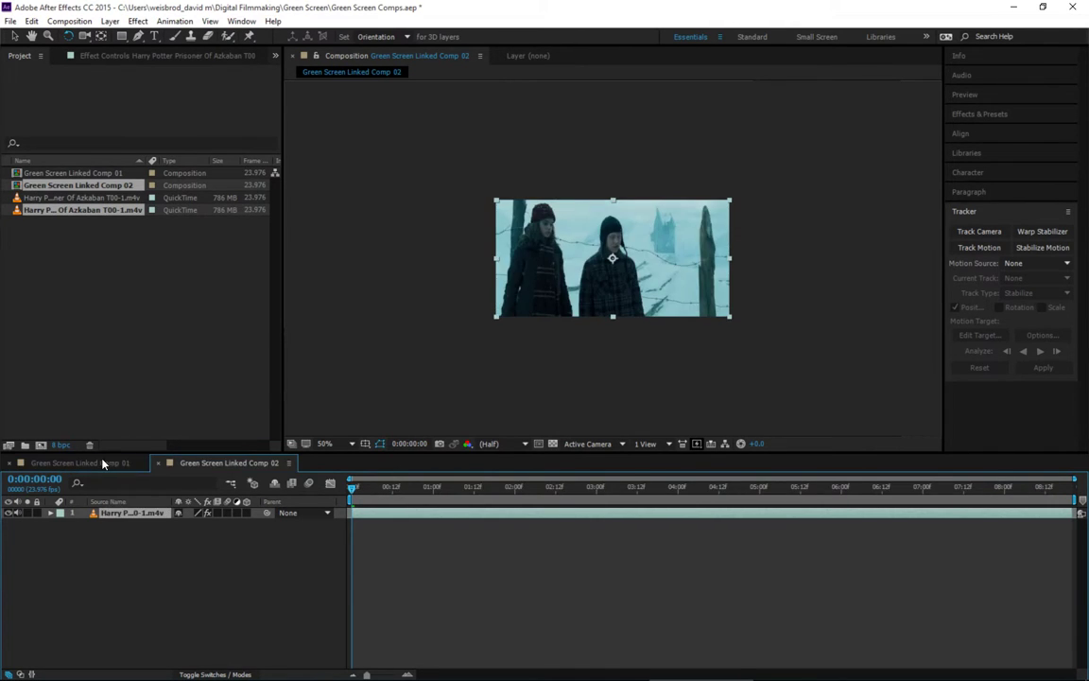
click(210, 463)
click(47, 247)
click(37, 186)
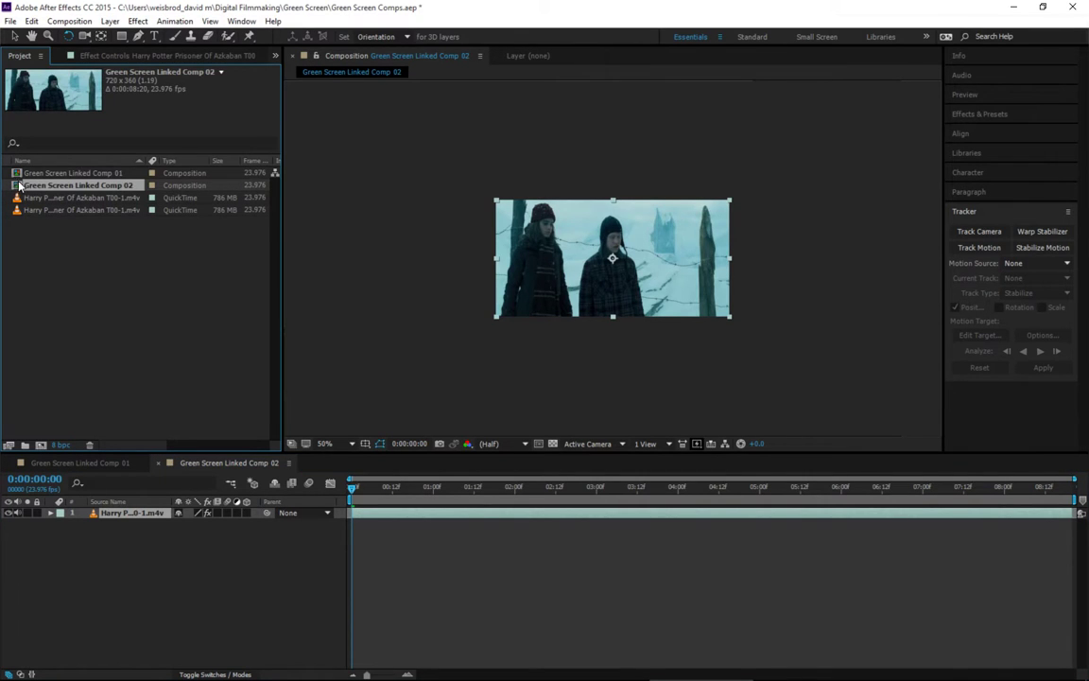
right_click(27, 183)
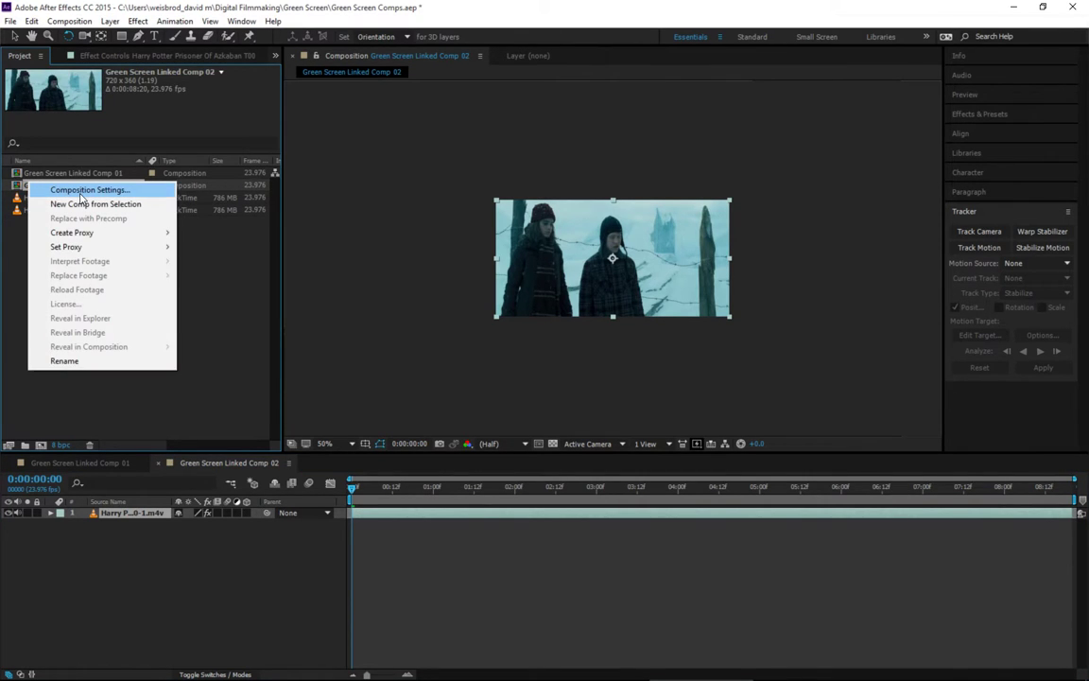
click(106, 420)
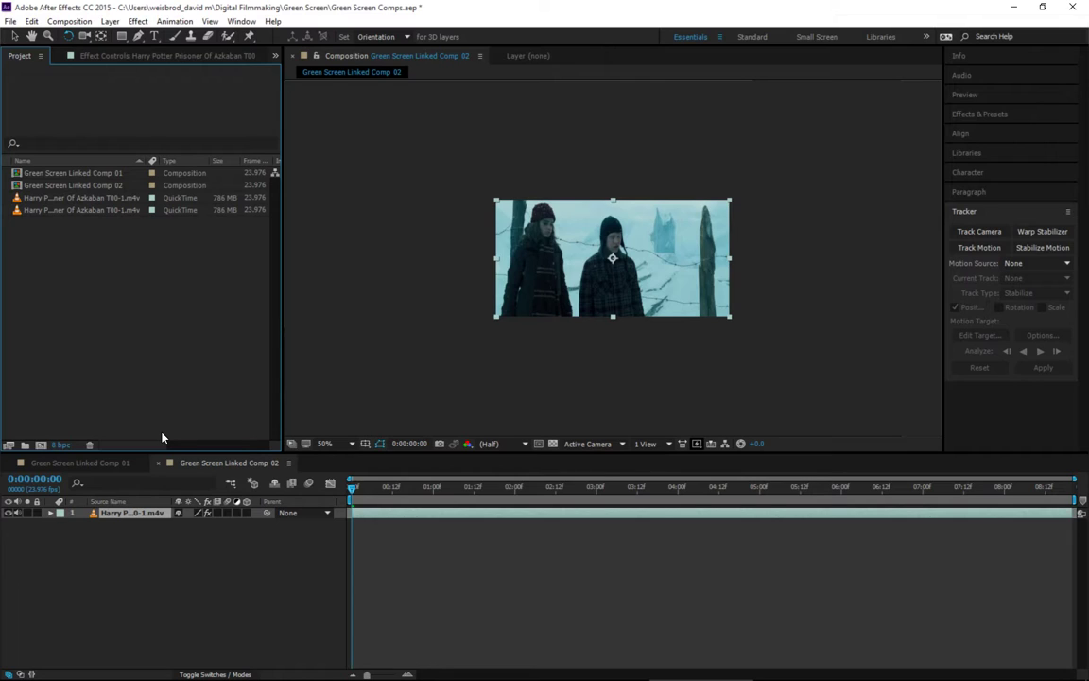
Back in Premiere Pro, play the sequence and scrub to the snowy tree-roots shot near 00:01:36:05.
key(alt+Tab)
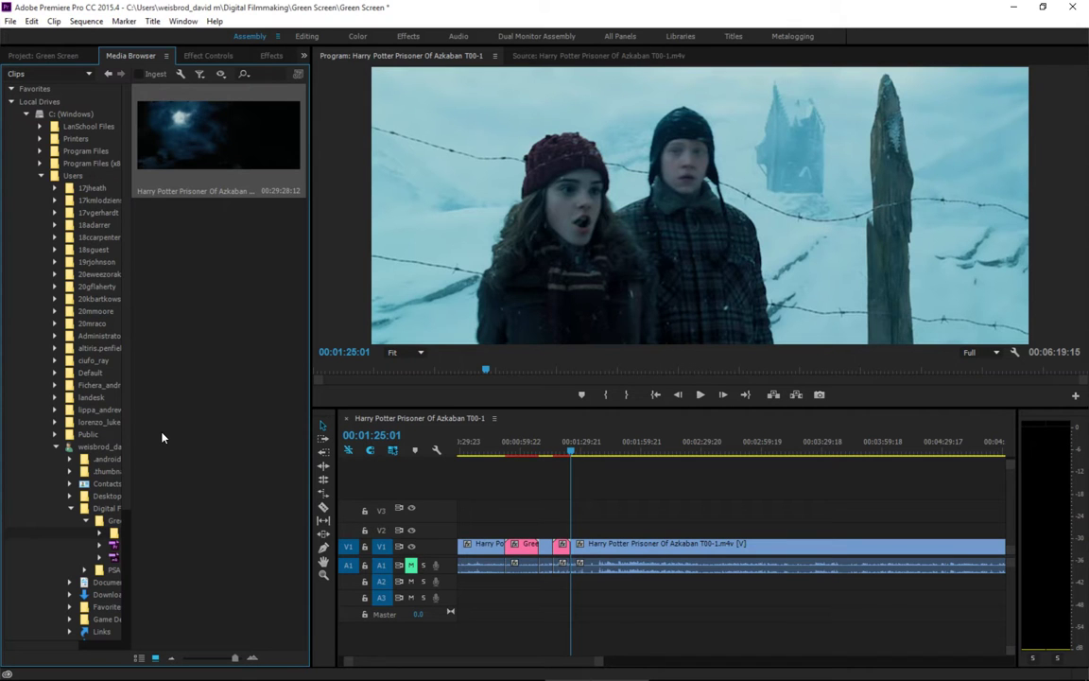
key(space)
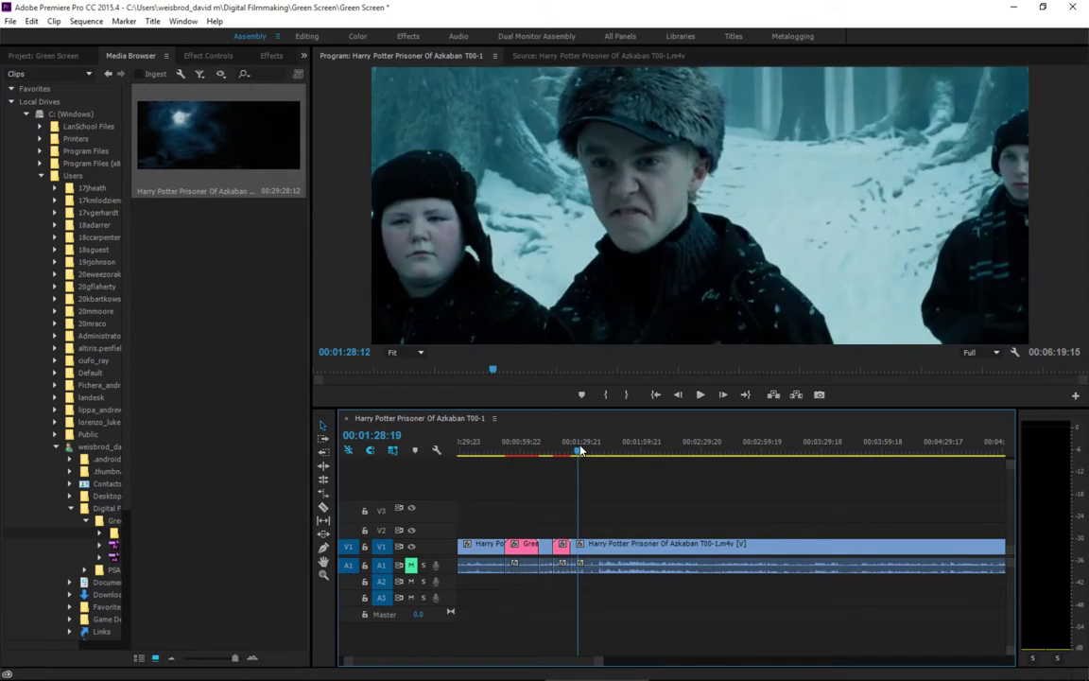
key(space)
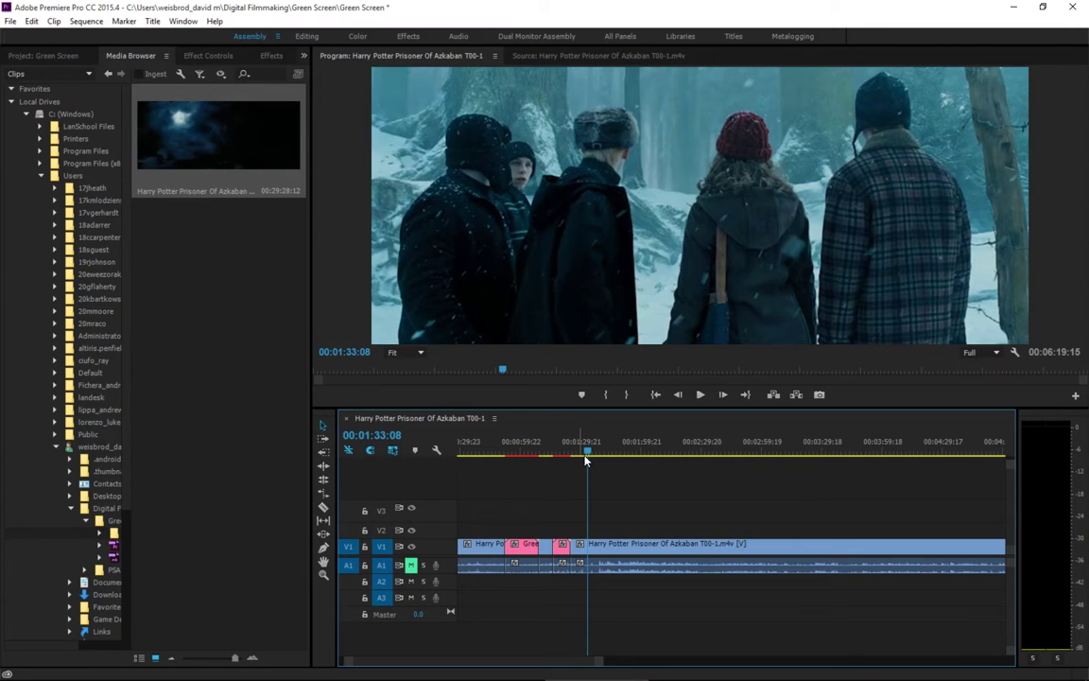
drag(587, 459, 593, 455)
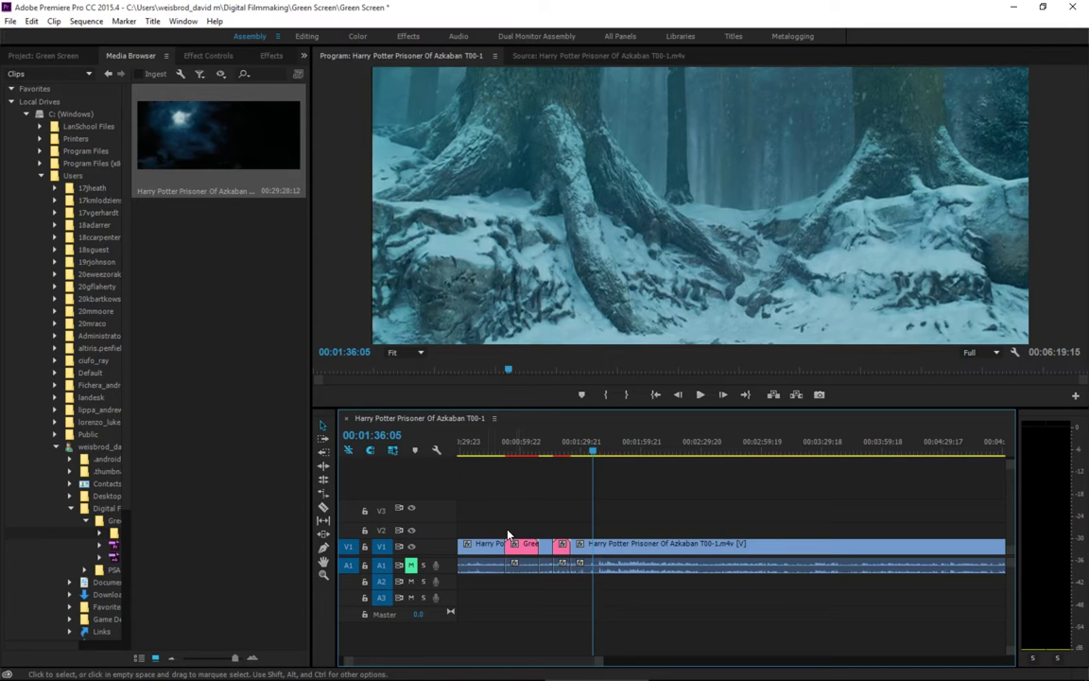
Set the playhead to 00:59:03 and open the Desktop folder on the U: network drive in Media Browser.
click(516, 445)
drag(515, 445, 518, 444)
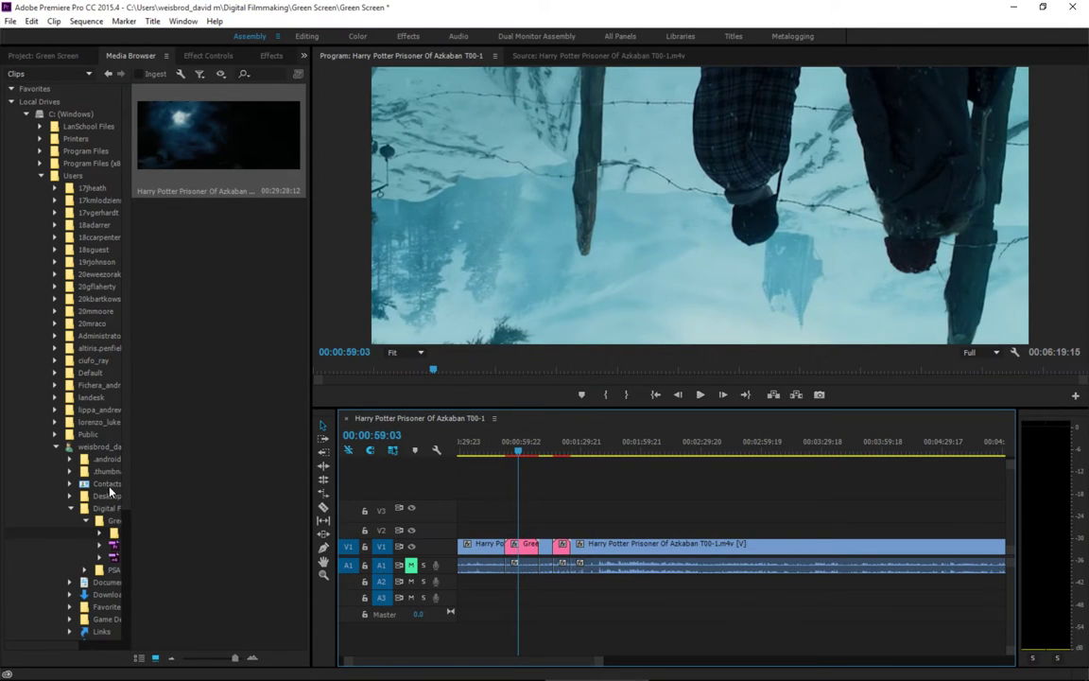
click(41, 177)
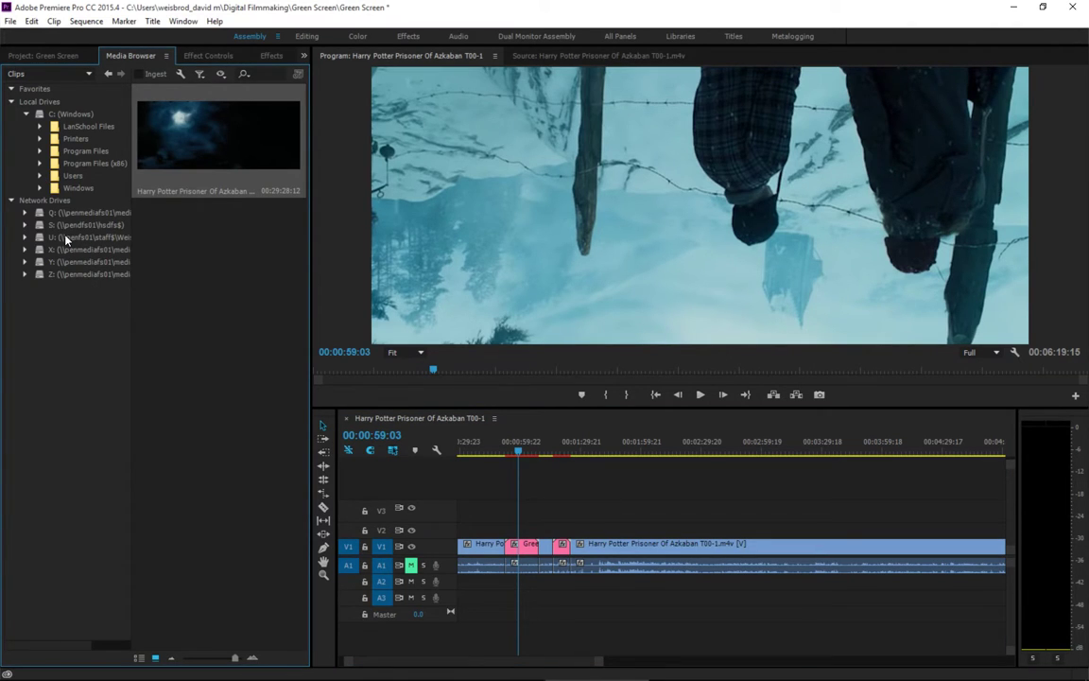
click(65, 239)
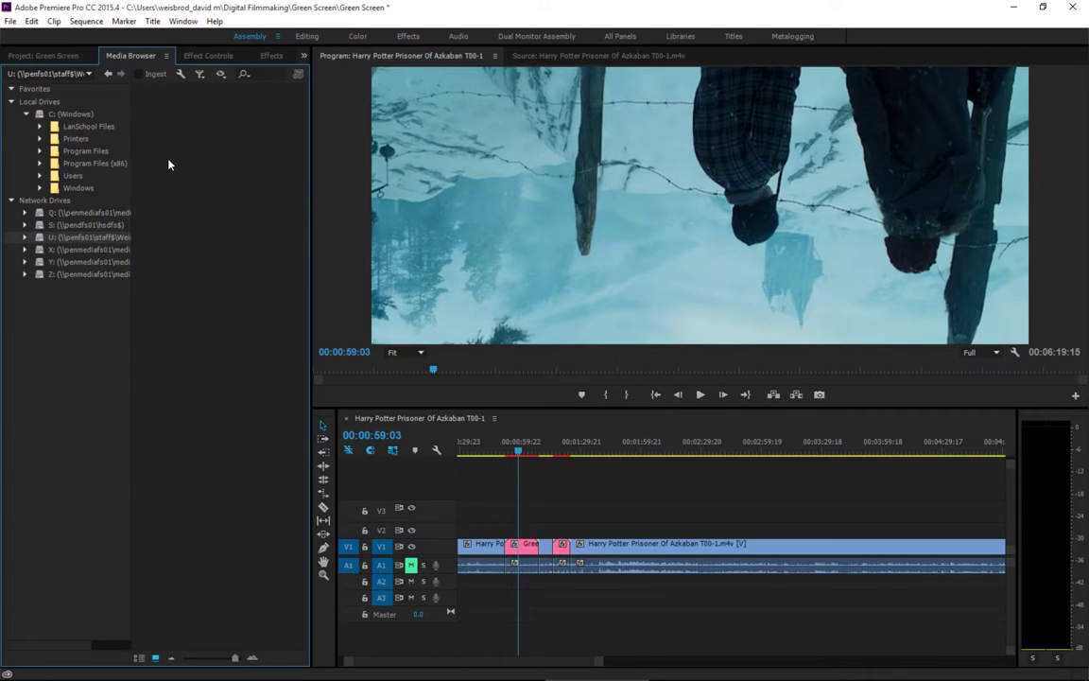
double_click(216, 353)
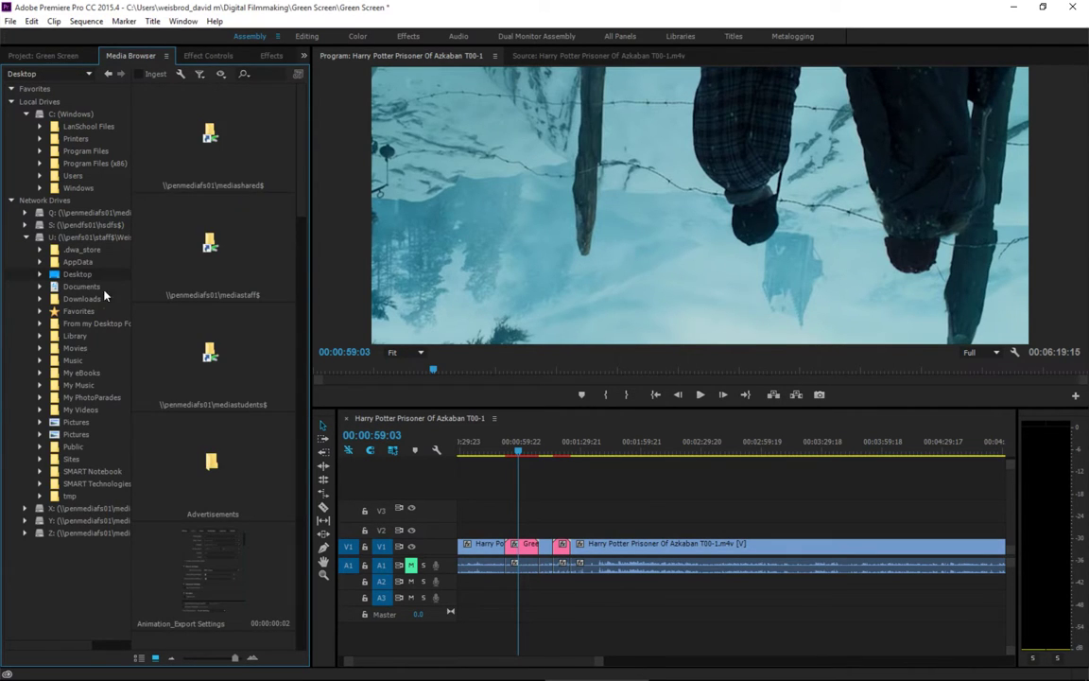
Place the Orlando_Bloom green-screen image on V2 above the Harry Potter footage.
scroll(253, 465, down, 15)
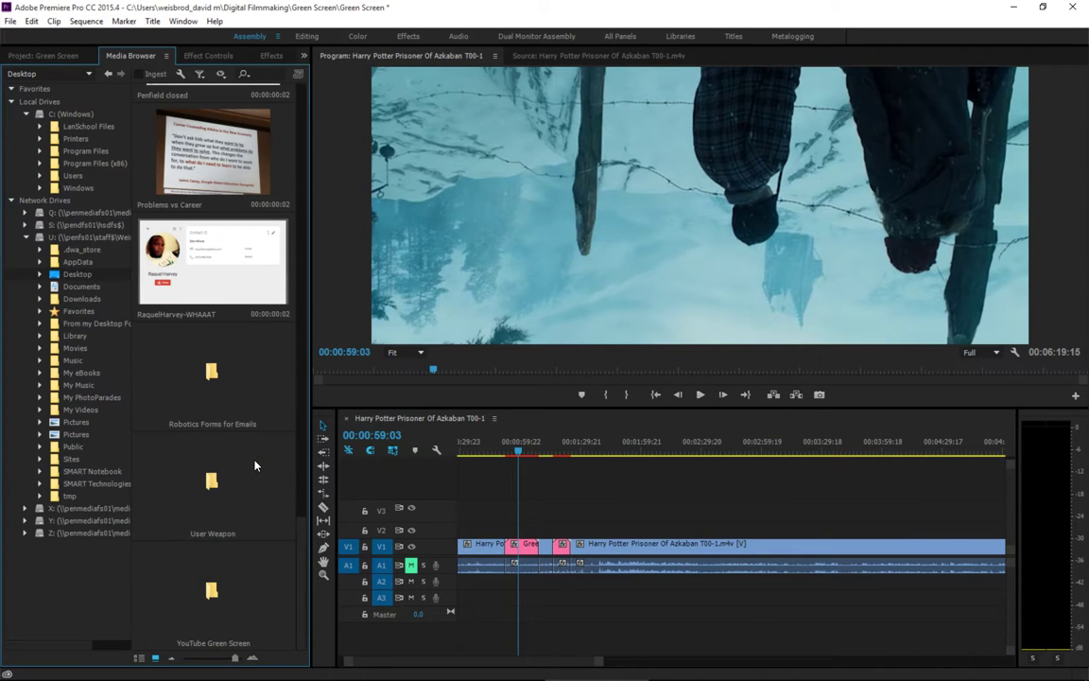
scroll(220, 558, up, 3)
scroll(221, 558, up, 1)
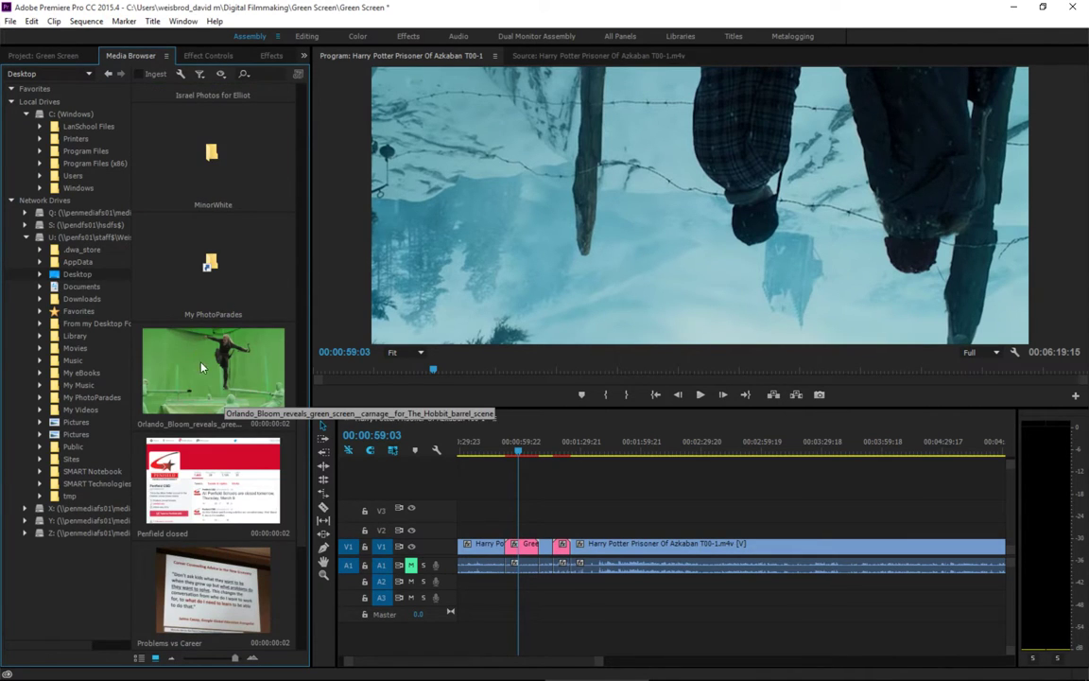
drag(201, 364, 505, 527)
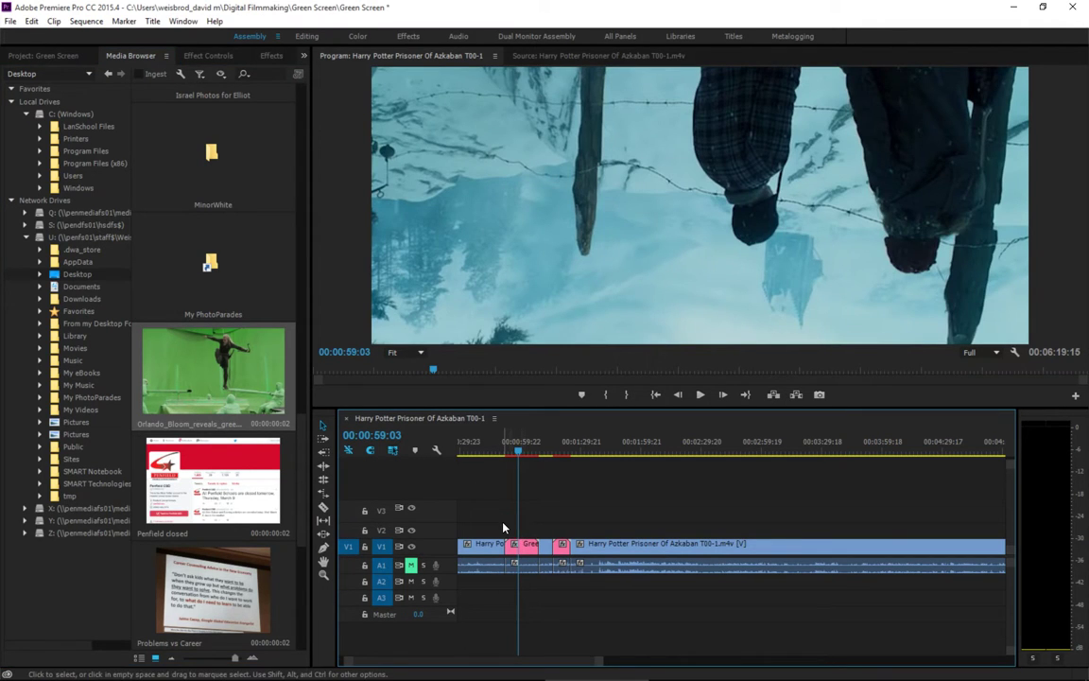
scroll(504, 519, up, 6)
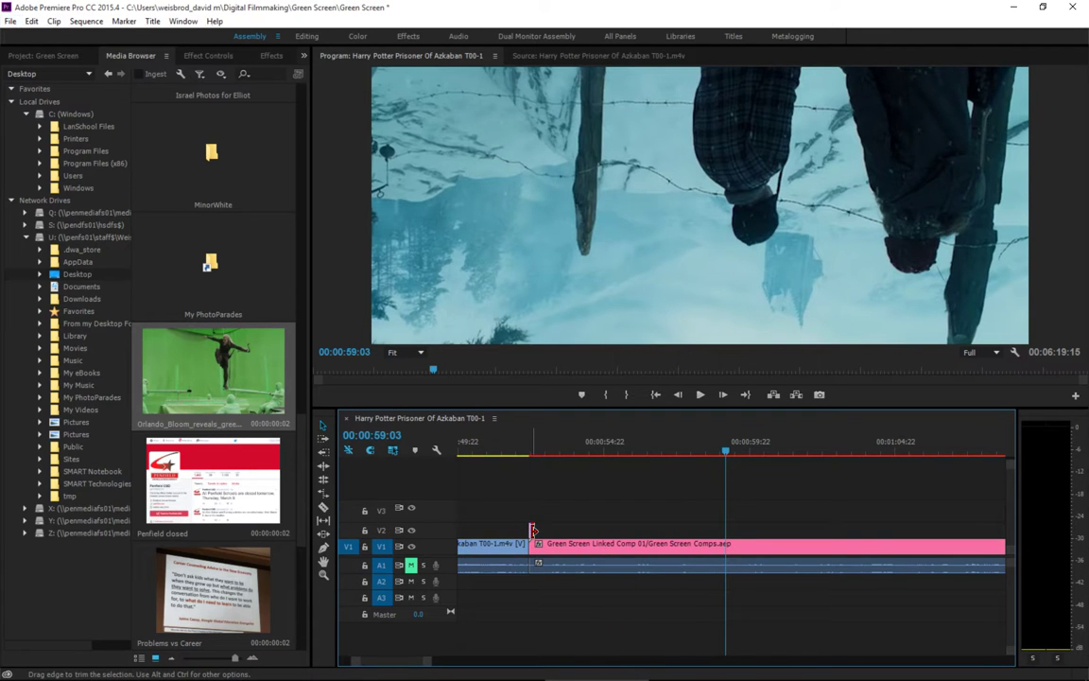
Lengthen the green-screen image clip on V2 and shift it later in the sequence.
drag(532, 537, 990, 532)
scroll(390, 597, down, 10)
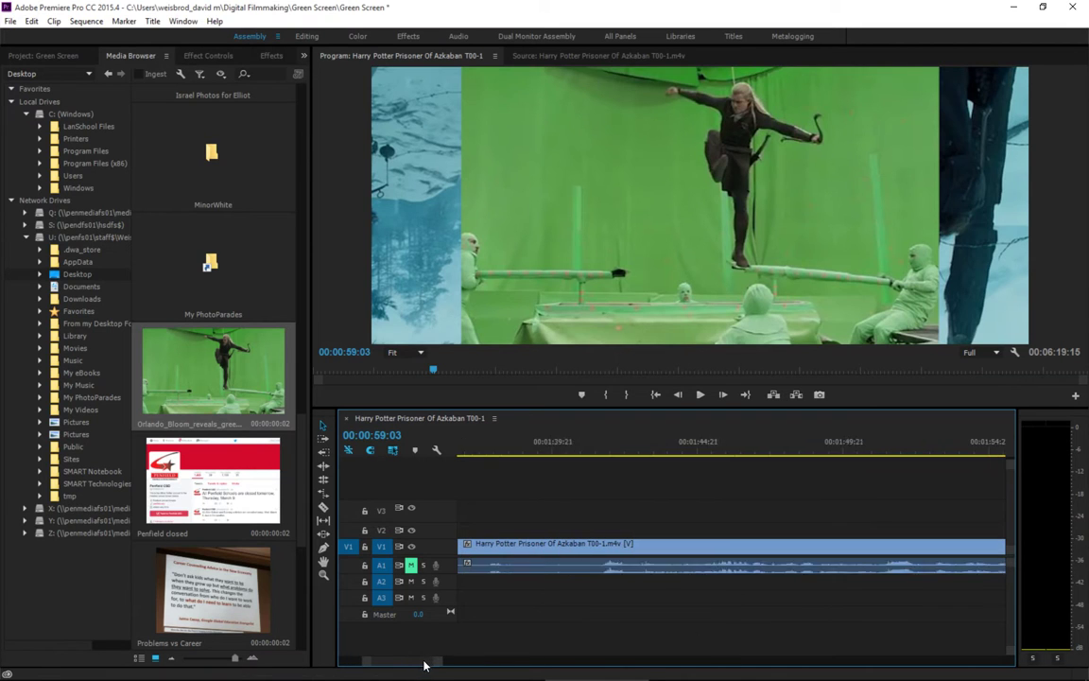
scroll(605, 572, down, 6)
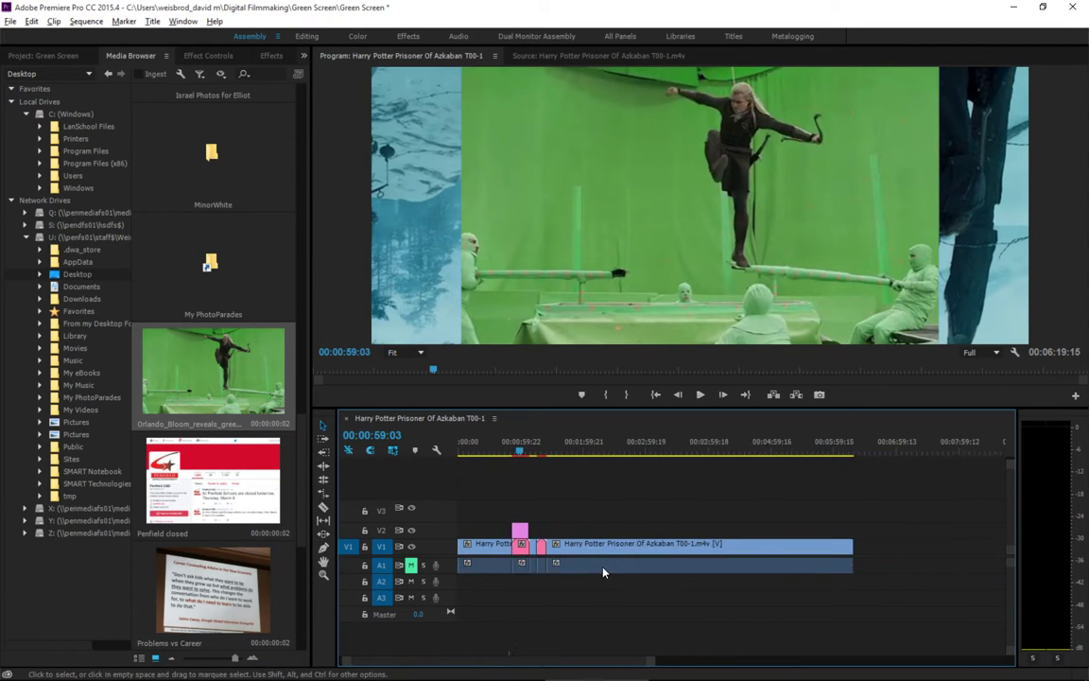
click(521, 528)
drag(521, 529, 558, 529)
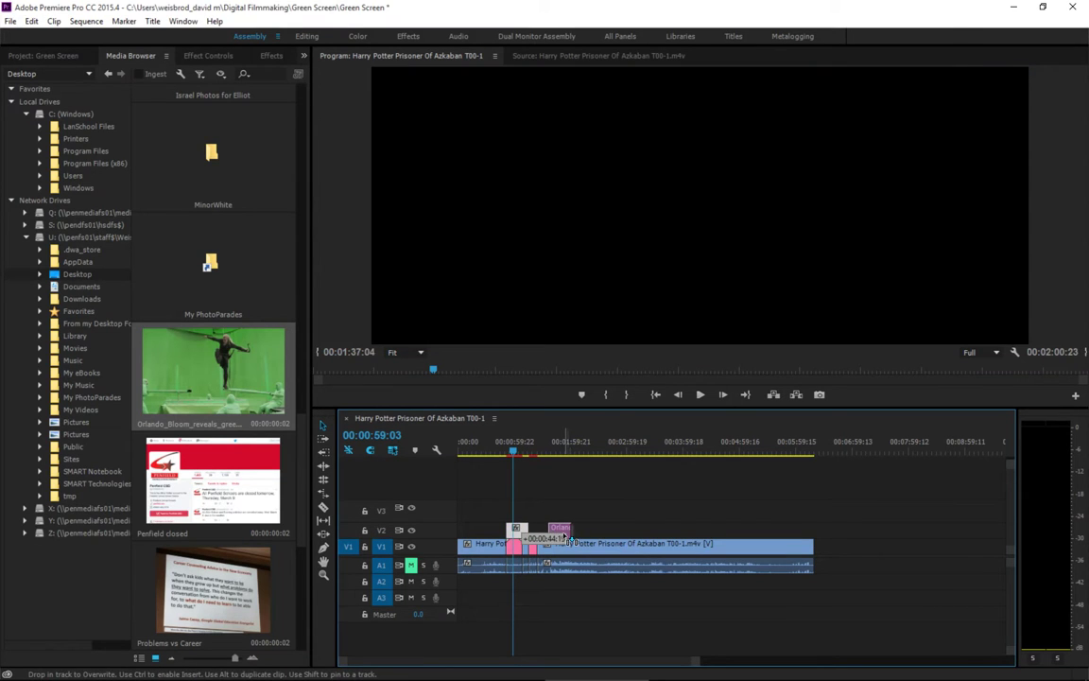
Razor-cut the V1 footage under the image and replace that piece with an After Effects composition.
click(324, 507)
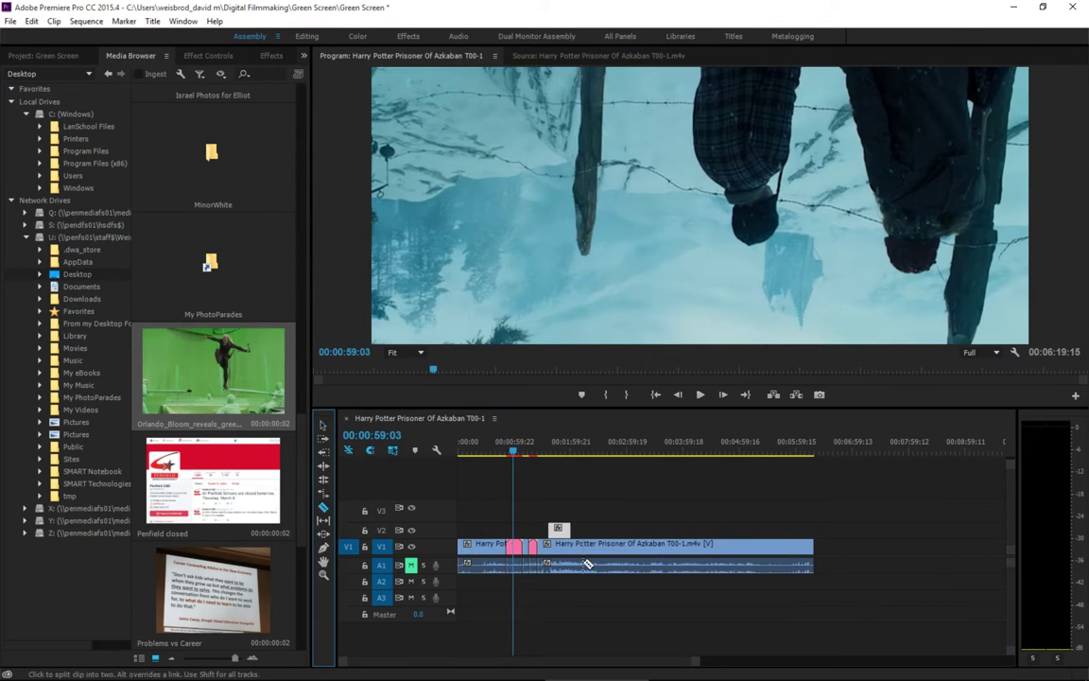
click(570, 545)
click(323, 424)
click(558, 565)
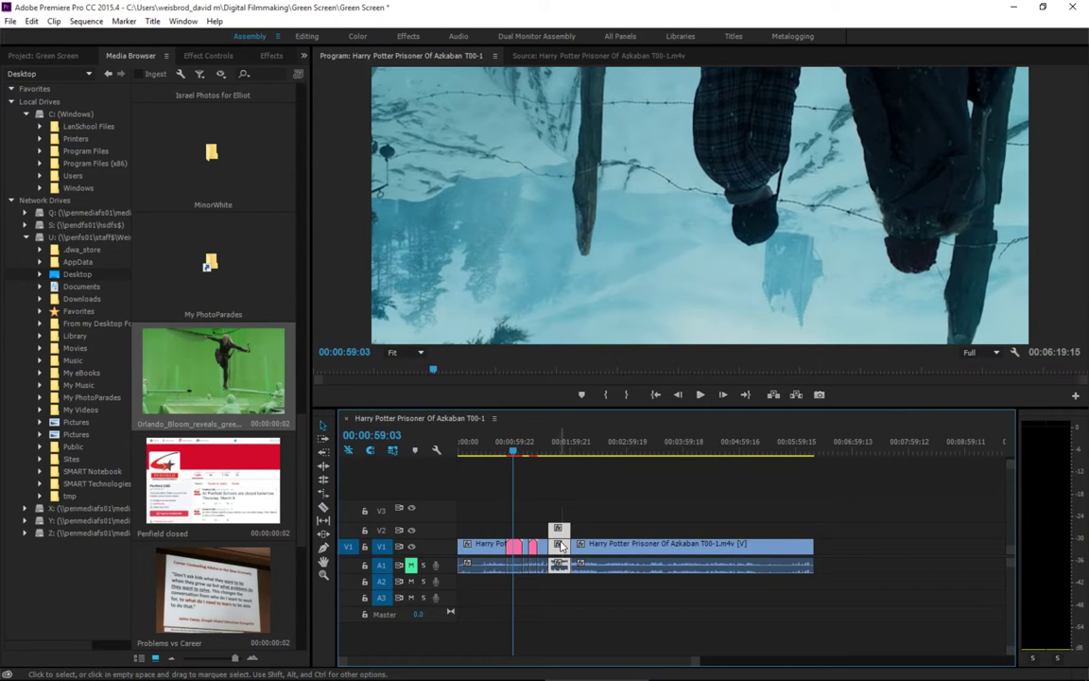
right_click(561, 549)
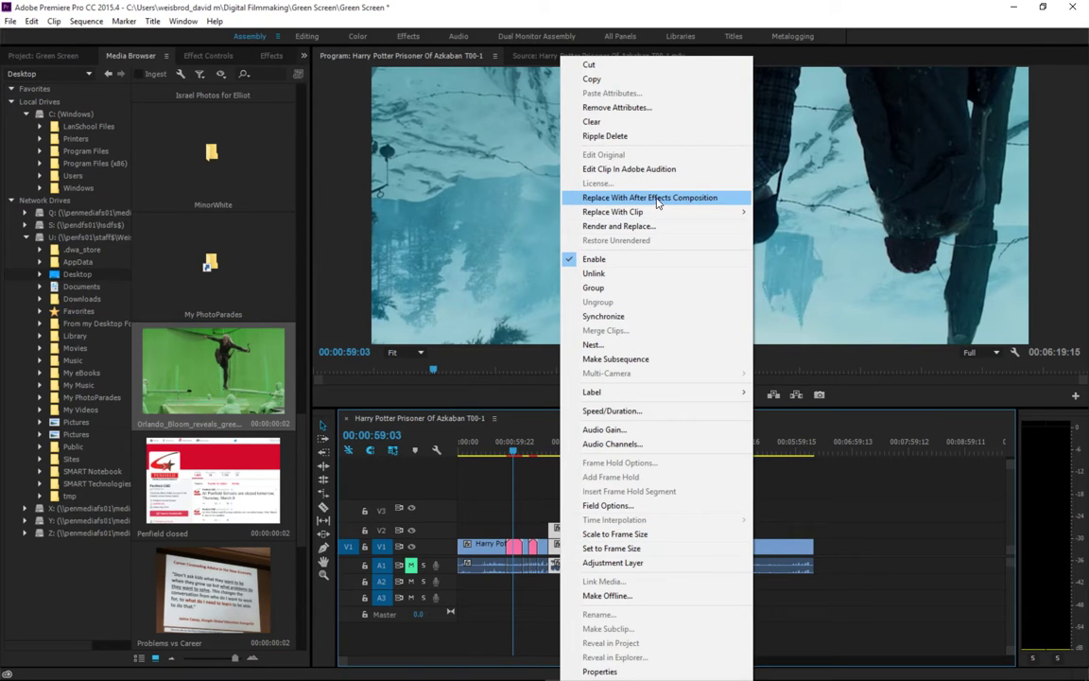
click(659, 199)
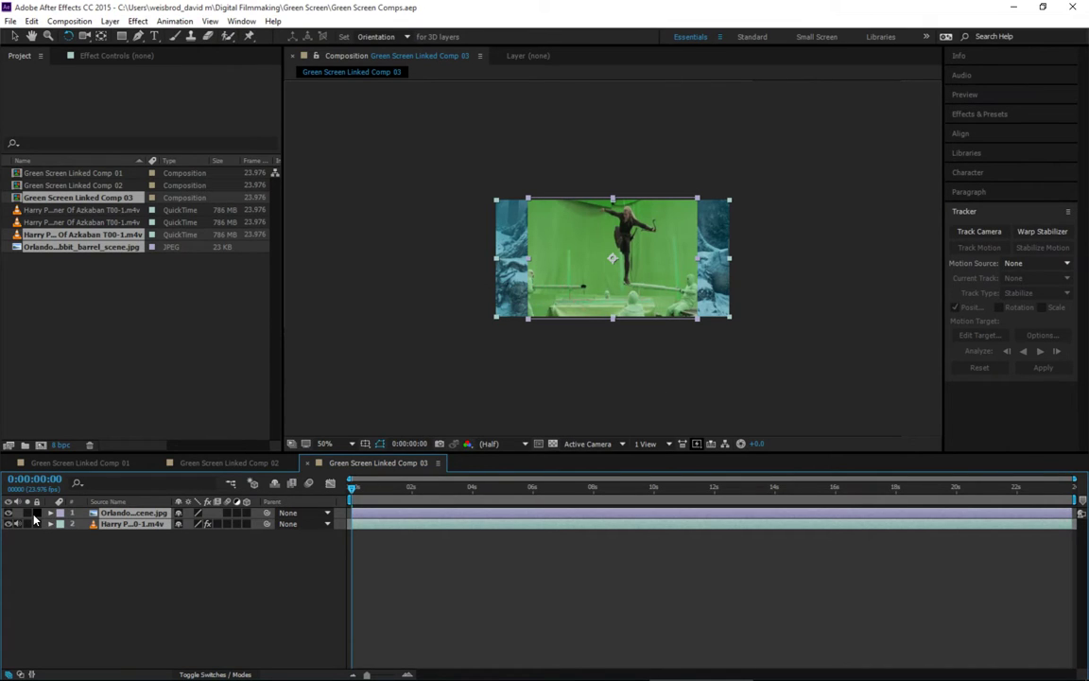
Back in Premiere, put the playhead on the green-screen shot at 00:01:46:03, select all clips, and render previews.
key(alt+Tab)
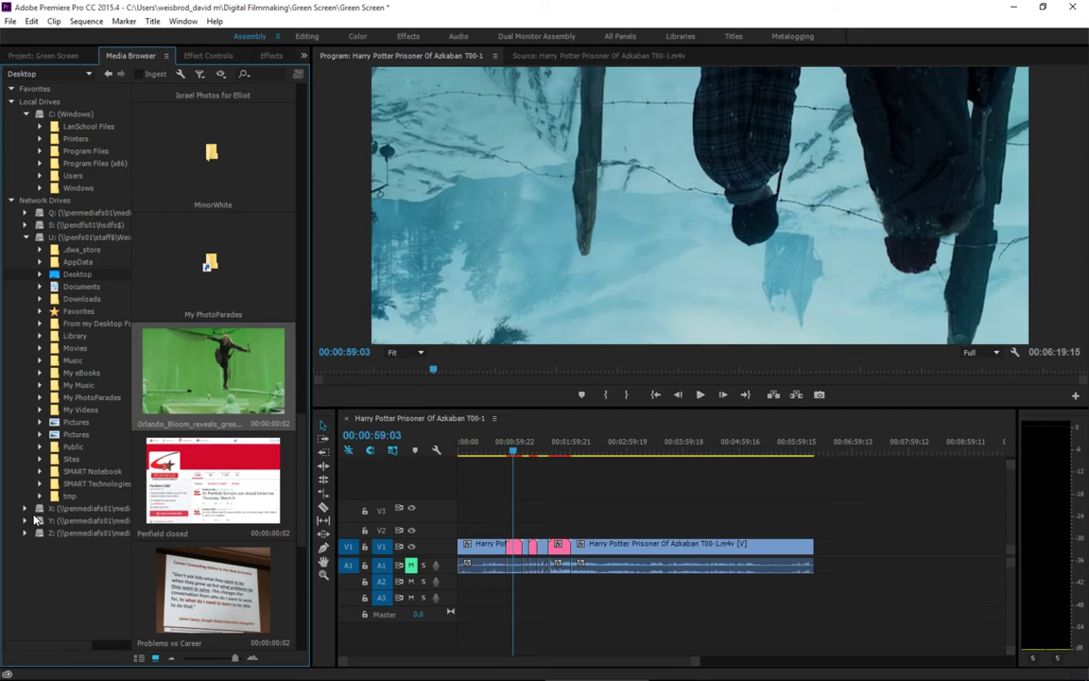
click(557, 452)
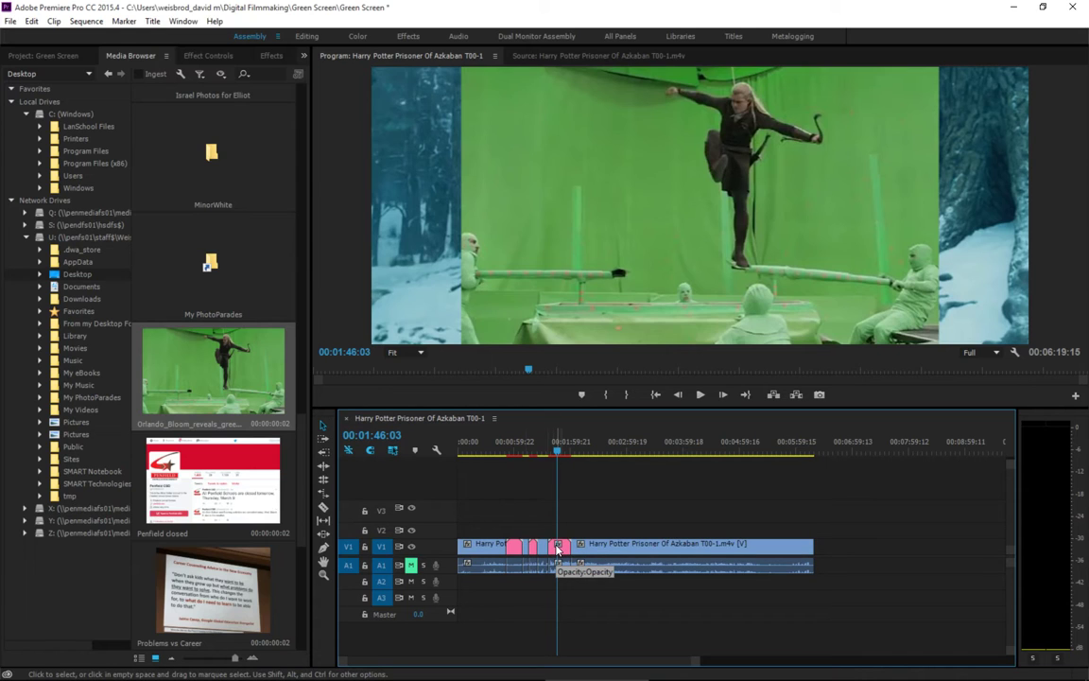
key(ctrl+a)
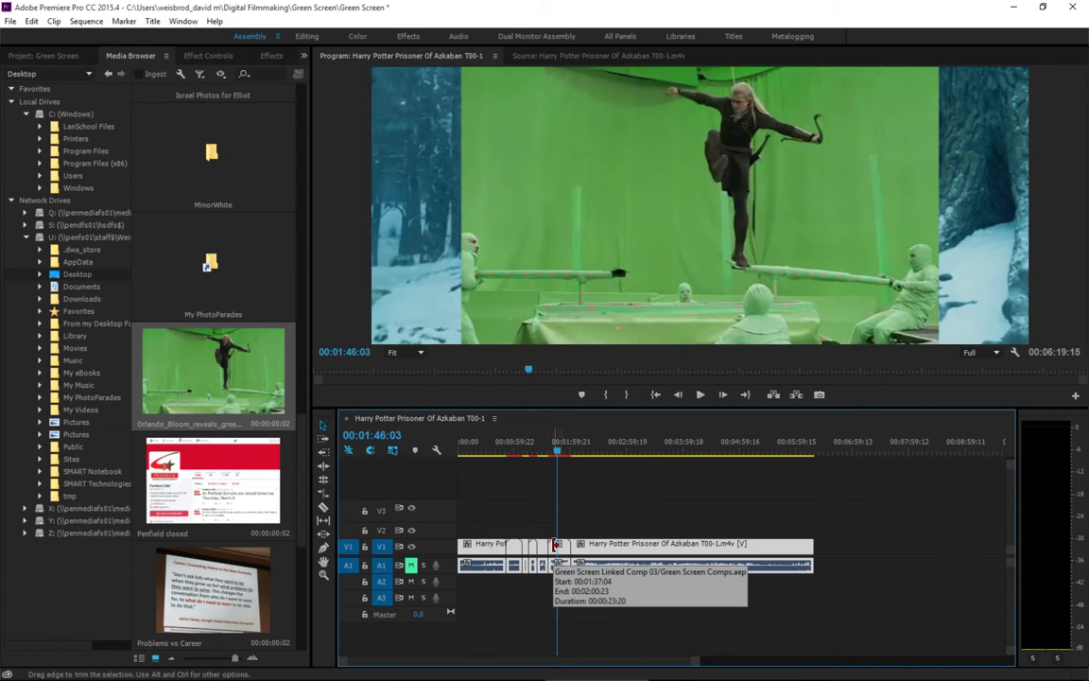
key(Return)
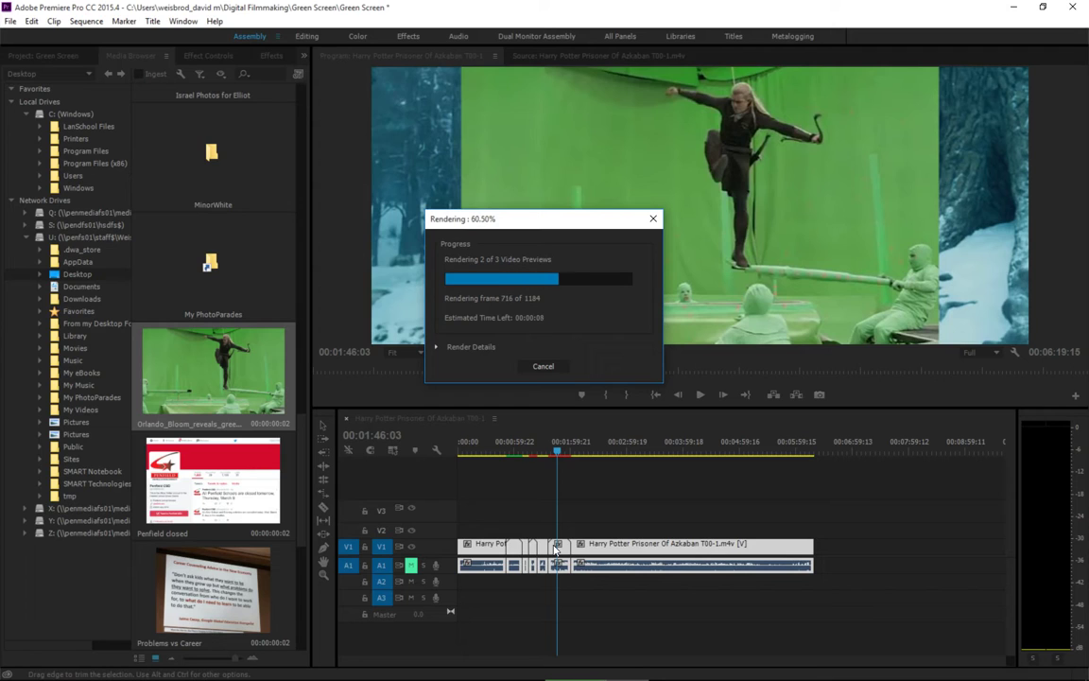
Cancel the preview render, scrub back to about 00:55, then switch to the OBS window.
click(544, 366)
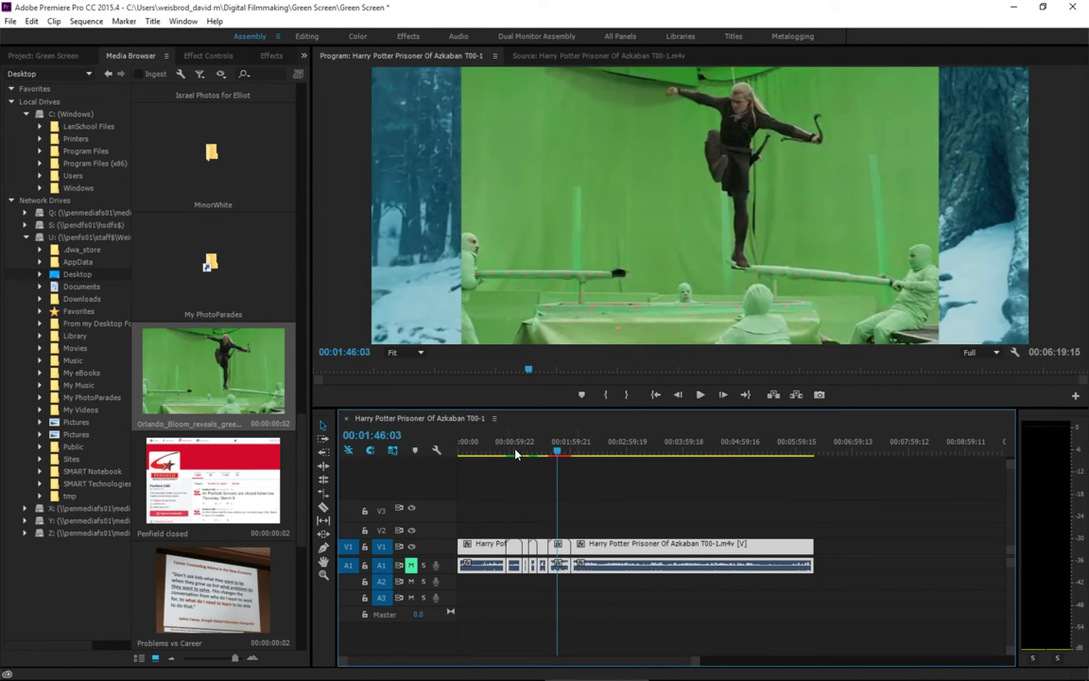
drag(504, 443, 517, 448)
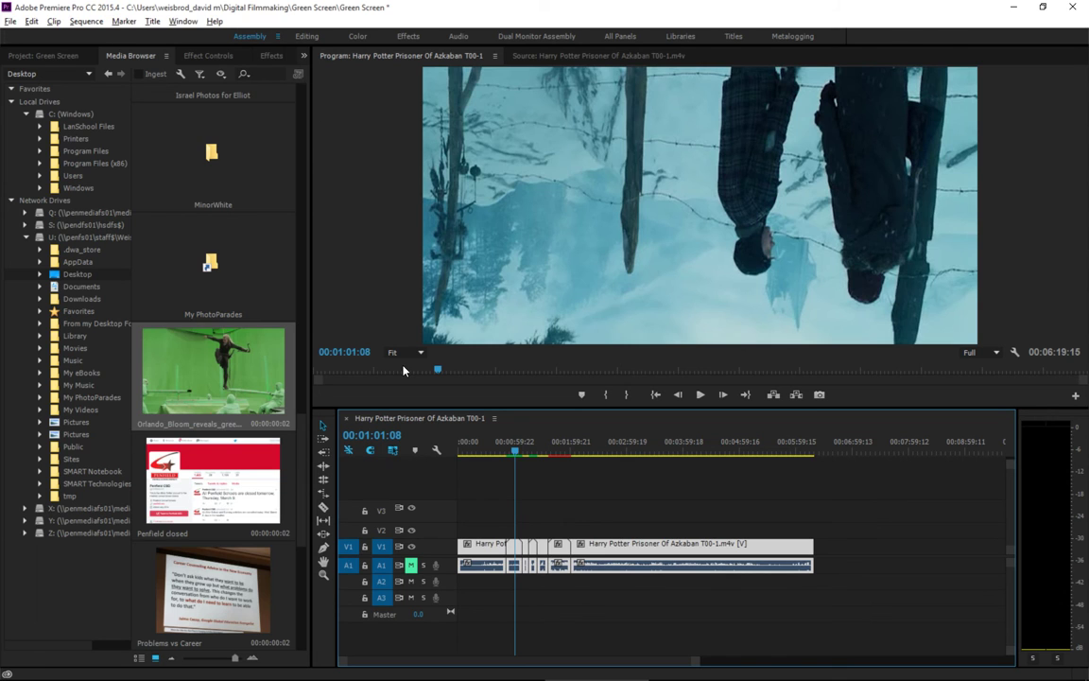
key(alt+Tab)
key(alt+Tab)
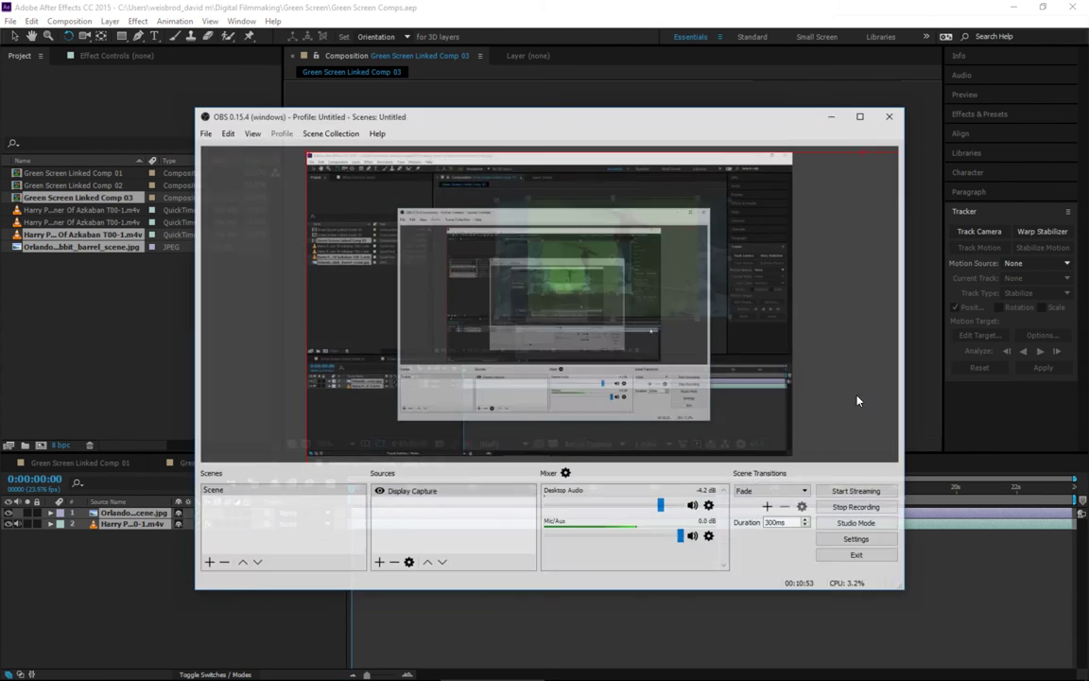